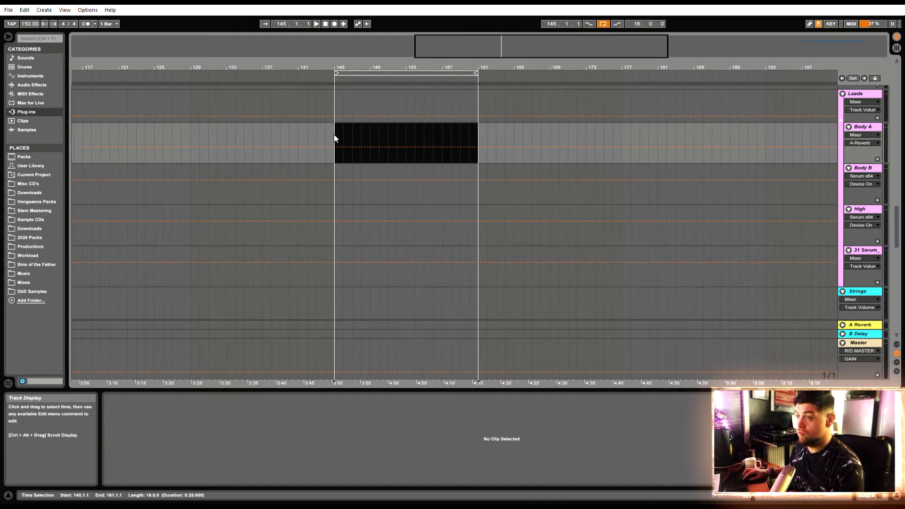
Insert an empty 16-bar MIDI clip on the Body A track from bar 145 to 161 and enlarge its note editor
{"action": "key", "text": "ctrl+alt+m"}
{"action": "left_click_drag", "start_coordinate": [336, 138], "coordinate": [477, 145]}
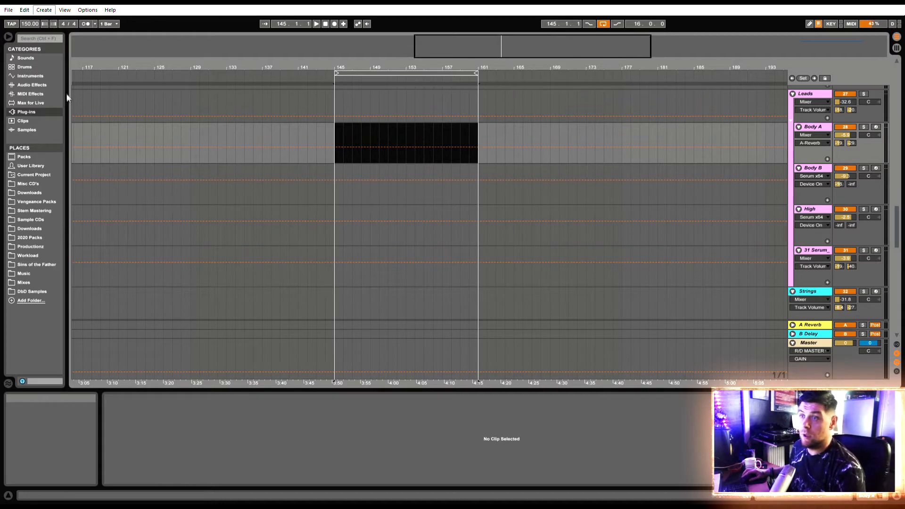
{"action": "left_click", "coordinate": [84, 122]}
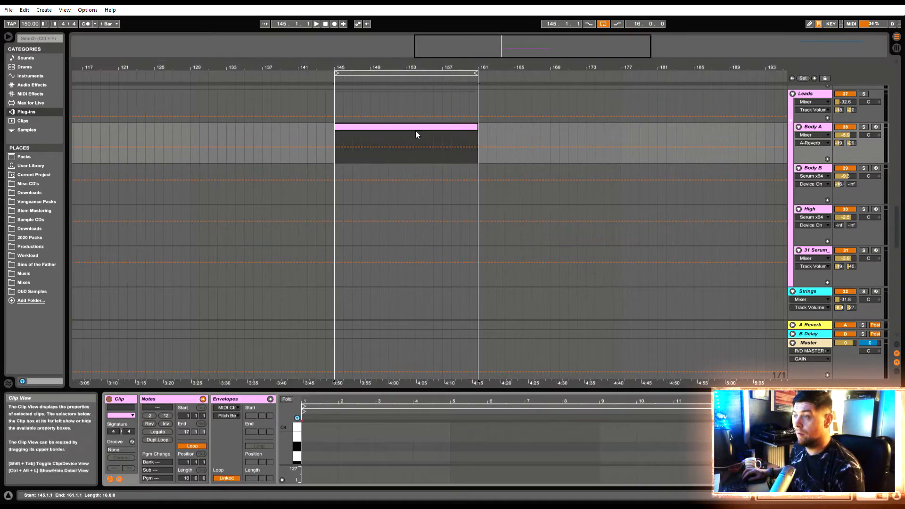
{"action": "left_click_drag", "start_coordinate": [488, 388], "coordinate": [427, 92]}
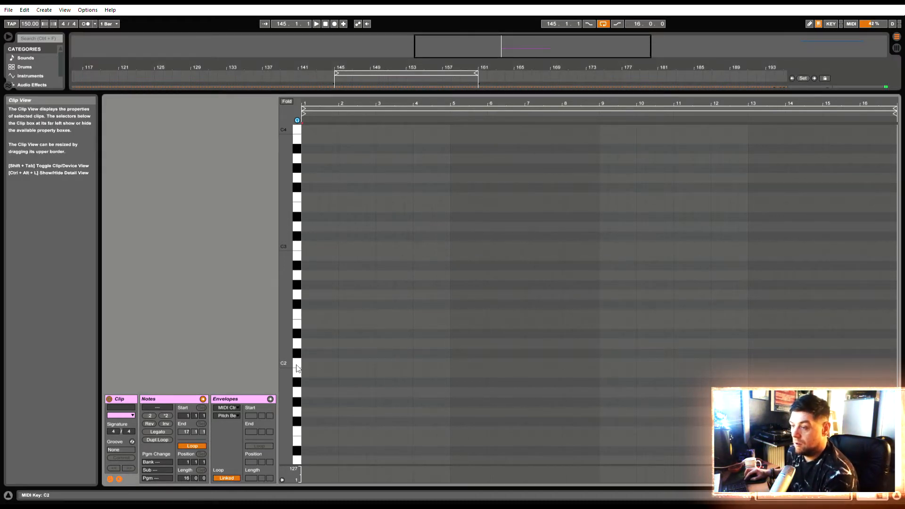
Add a C1 note spanning the whole first bar of the clip
{"action": "left_click_drag", "start_coordinate": [300, 436], "coordinate": [308, 381]}
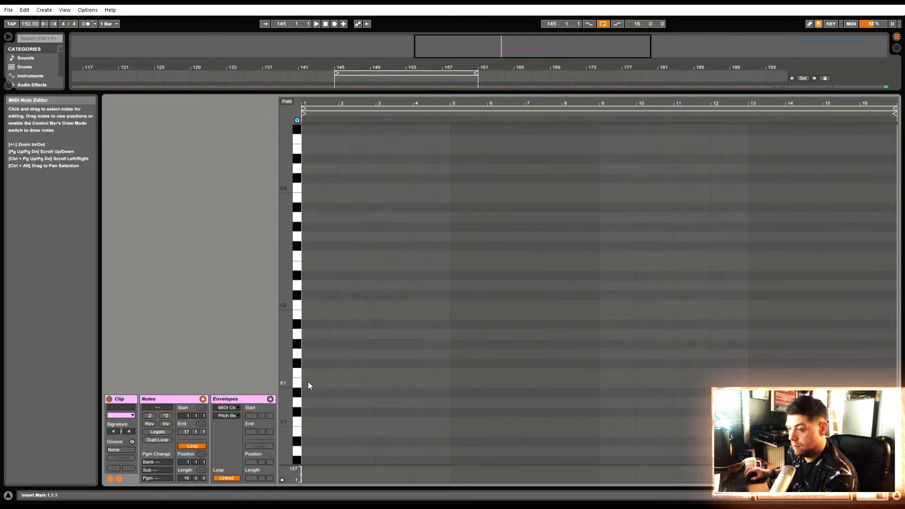
{"action": "left_click", "coordinate": [297, 424]}
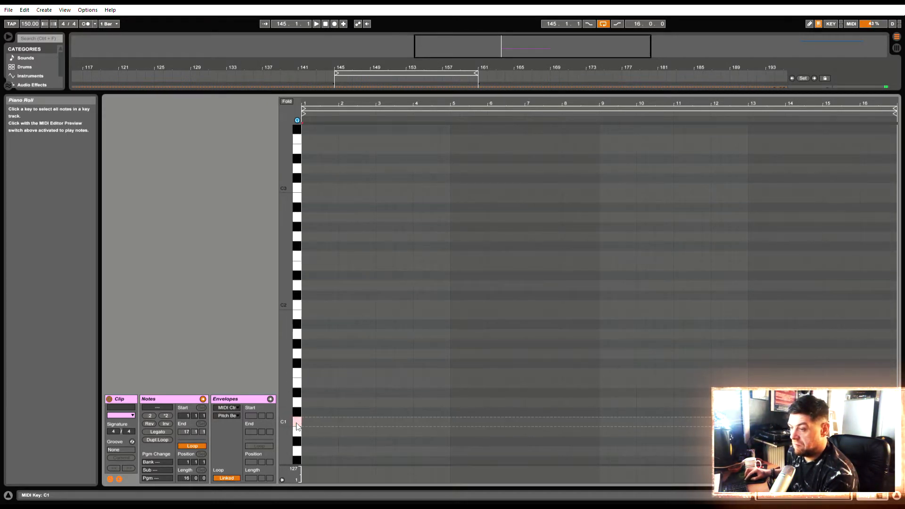
{"action": "double_click", "coordinate": [307, 422]}
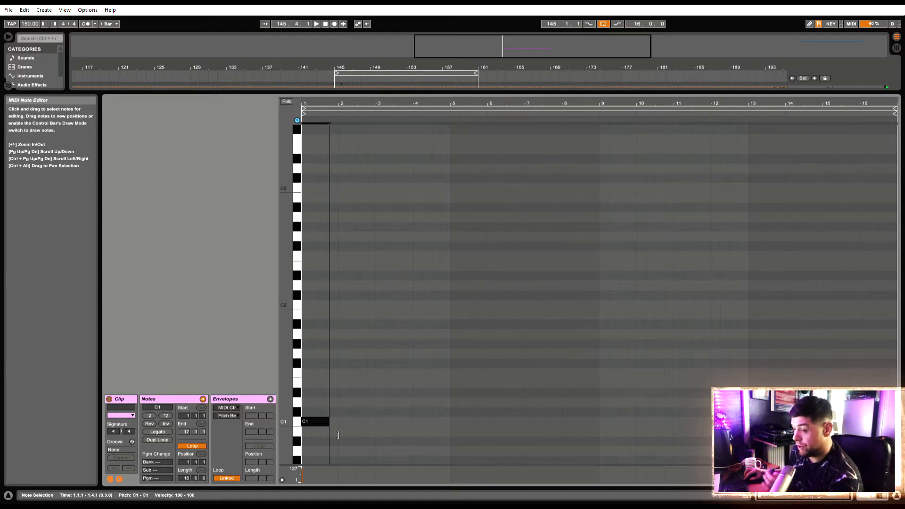
{"action": "left_click_drag", "start_coordinate": [338, 435], "coordinate": [344, 434]}
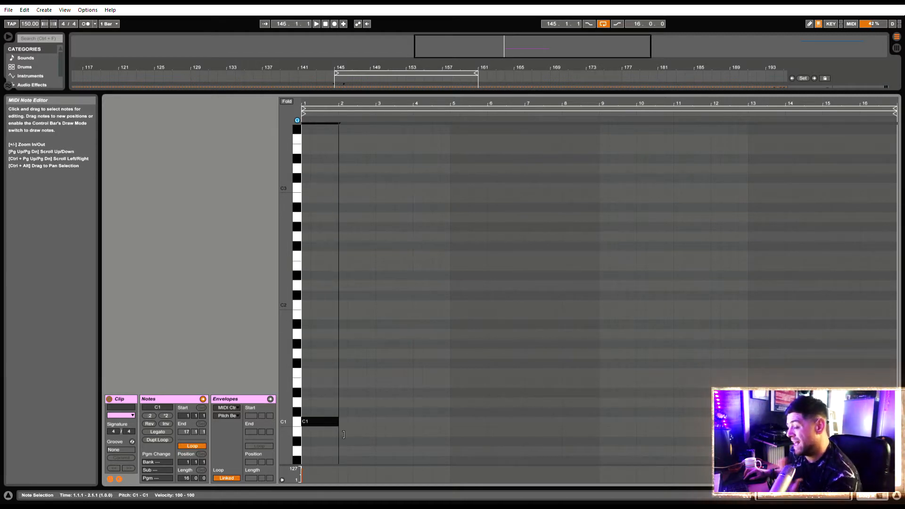
Add a one-bar G#0 note at bar 3 and a one-bar F#1 note at bar 2, and play them back
{"action": "scroll", "coordinate": [356, 405], "scroll_direction": "down", "scroll_amount": 2}
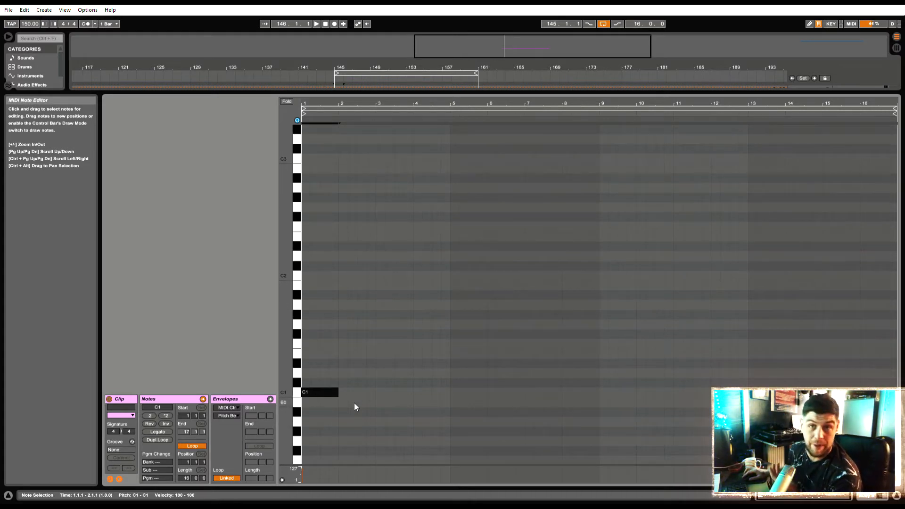
{"action": "double_click", "coordinate": [343, 431]}
{"action": "left_click_drag", "start_coordinate": [342, 433], "coordinate": [413, 441]}
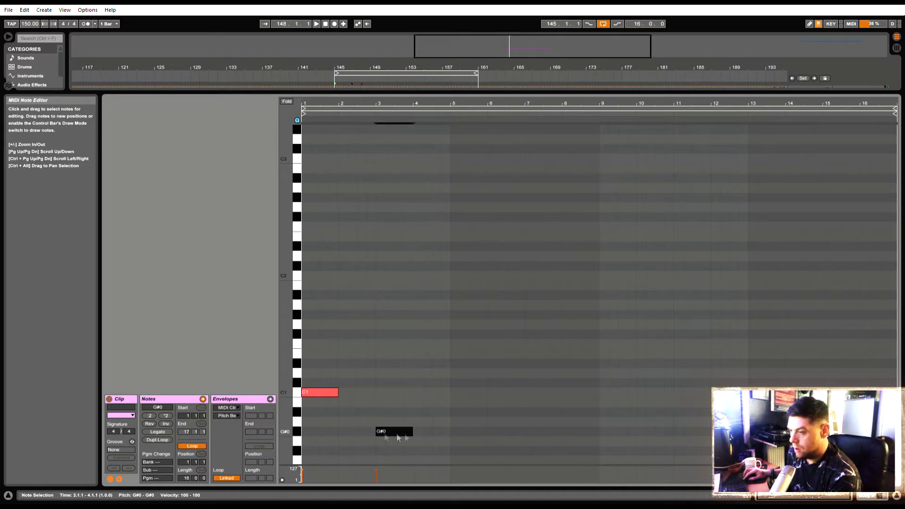
{"action": "double_click", "coordinate": [343, 334]}
{"action": "left_click_drag", "start_coordinate": [347, 334], "coordinate": [379, 346]}
{"action": "key", "text": "space"}
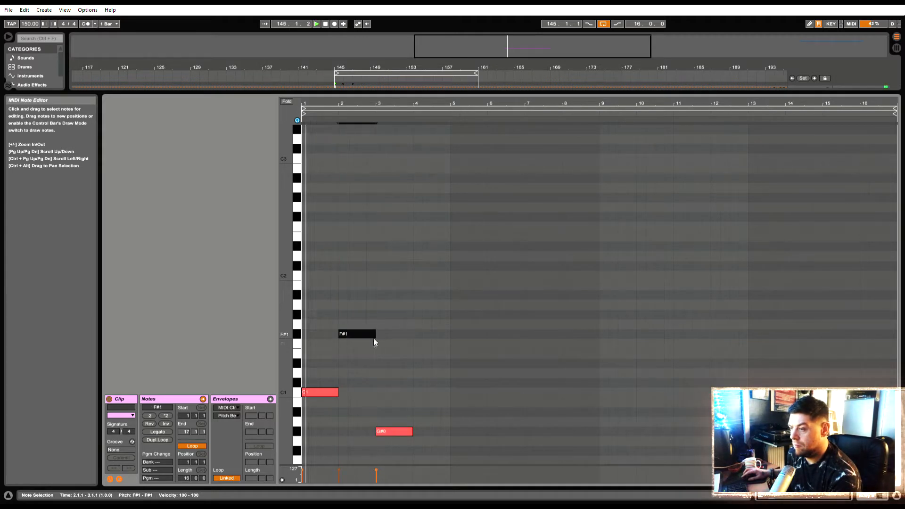
{"action": "scroll", "coordinate": [384, 355], "scroll_direction": "down", "scroll_amount": 1}
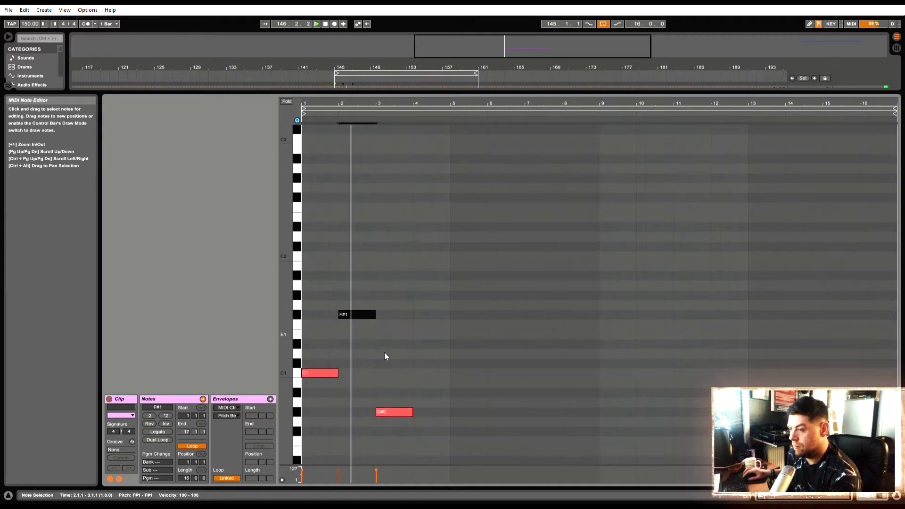
{"action": "key", "text": "space"}
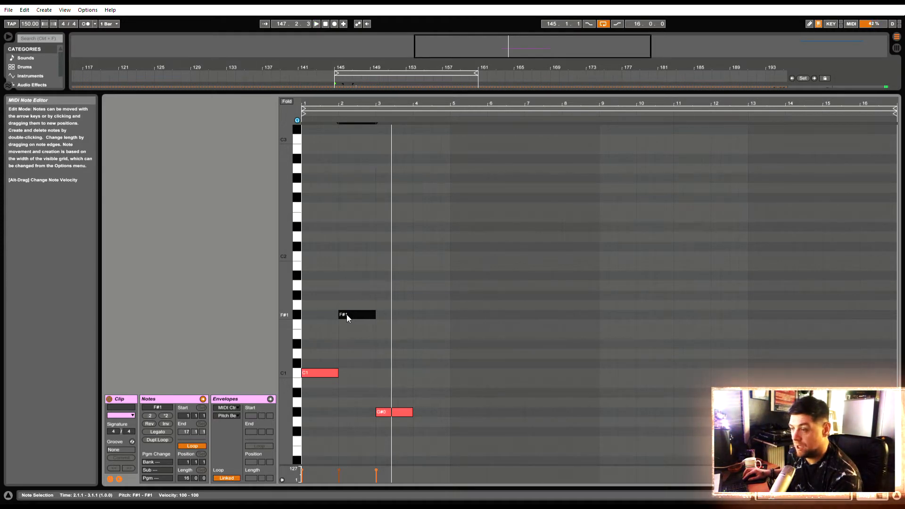
Lower the bar 2 note to F1 and, after playback, extend the G#0 note to two bars
{"action": "left_click_drag", "start_coordinate": [347, 315], "coordinate": [349, 324]}
{"action": "key", "text": "space"}
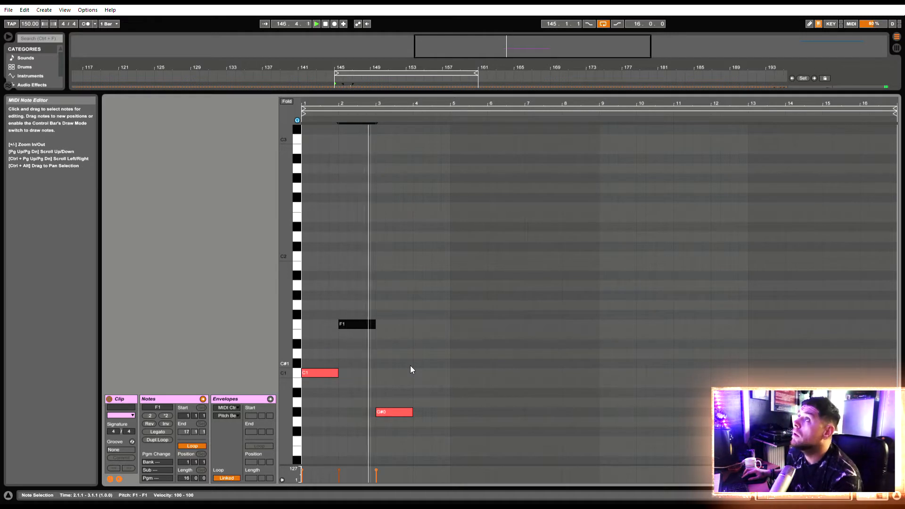
{"action": "left_click_drag", "start_coordinate": [417, 420], "coordinate": [457, 424]}
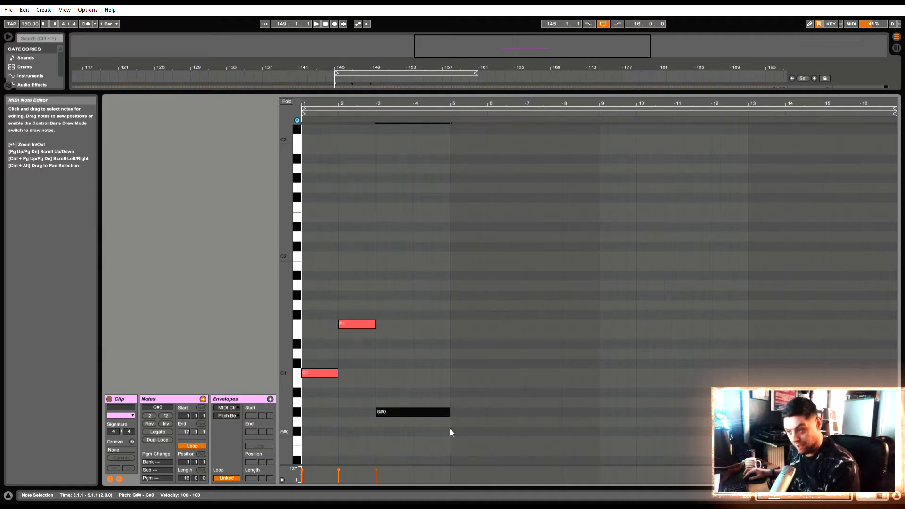
Duplicate the four-bar bass pattern three times to fill the 16-bar clip, and play it back
{"action": "left_click_drag", "start_coordinate": [449, 429], "coordinate": [312, 248]}
{"action": "key", "text": "ctrl+d"}
{"action": "key", "text": "ctrl+d"}
{"action": "key", "text": "ctrl+d"}
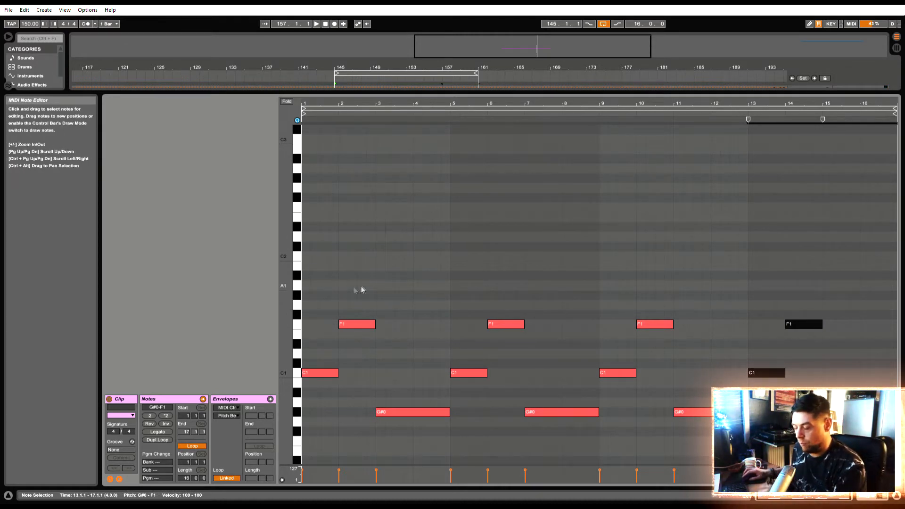
{"action": "left_click_drag", "start_coordinate": [291, 373], "coordinate": [274, 333]}
{"action": "key", "text": "space"}
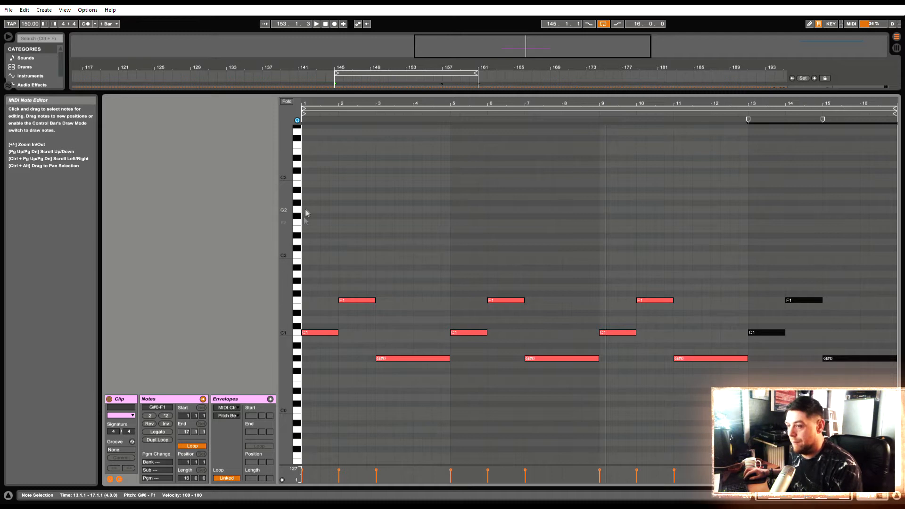
Add a one-bar melody note above the first C1 and settle its pitch on G#2, auditioning F2 and G2 along the way
{"action": "left_click", "coordinate": [307, 282]}
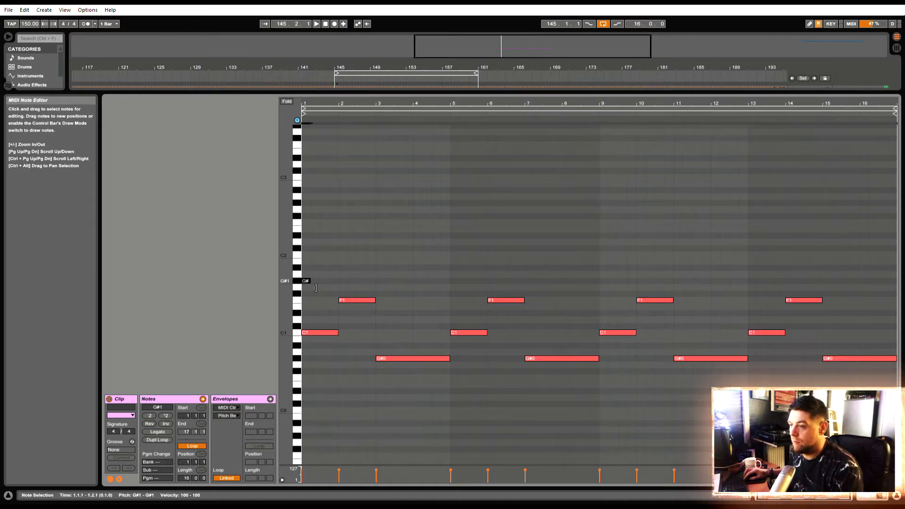
{"action": "left_click_drag", "start_coordinate": [338, 289], "coordinate": [339, 283]}
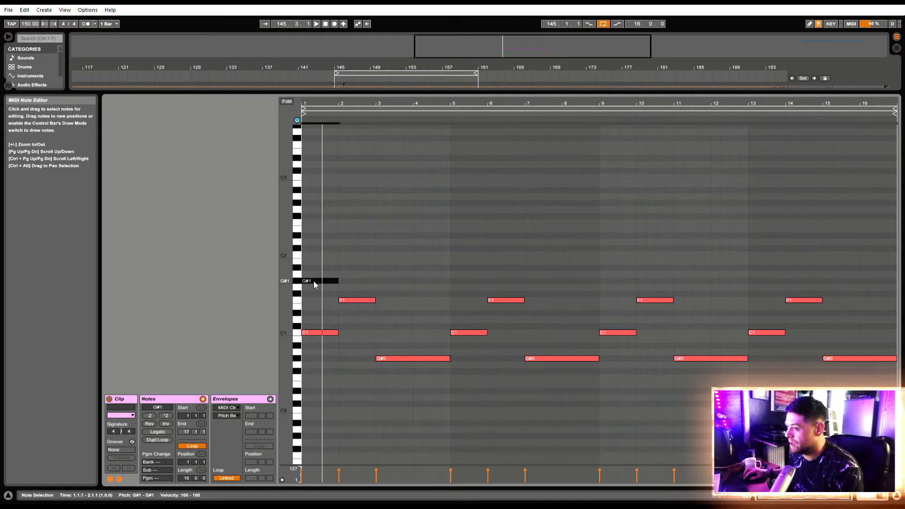
{"action": "left_click_drag", "start_coordinate": [313, 281], "coordinate": [319, 222]}
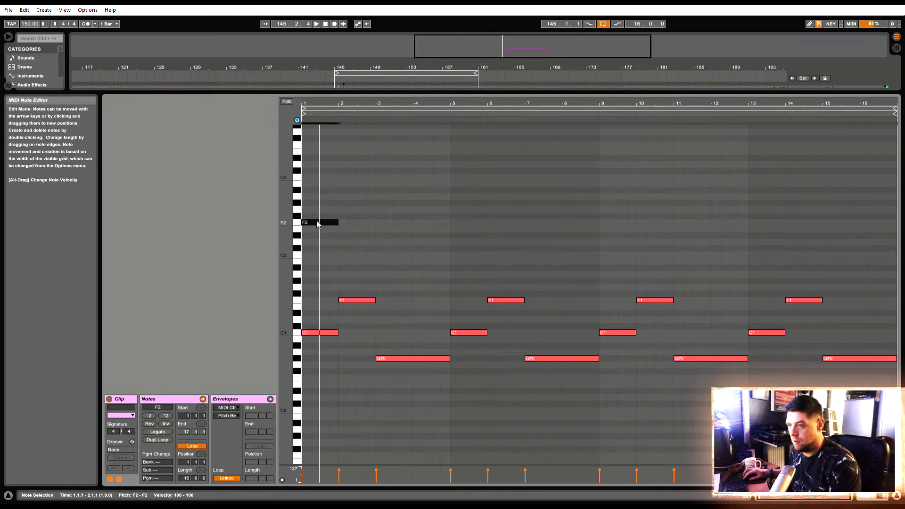
{"action": "left_click_drag", "start_coordinate": [317, 224], "coordinate": [319, 206]}
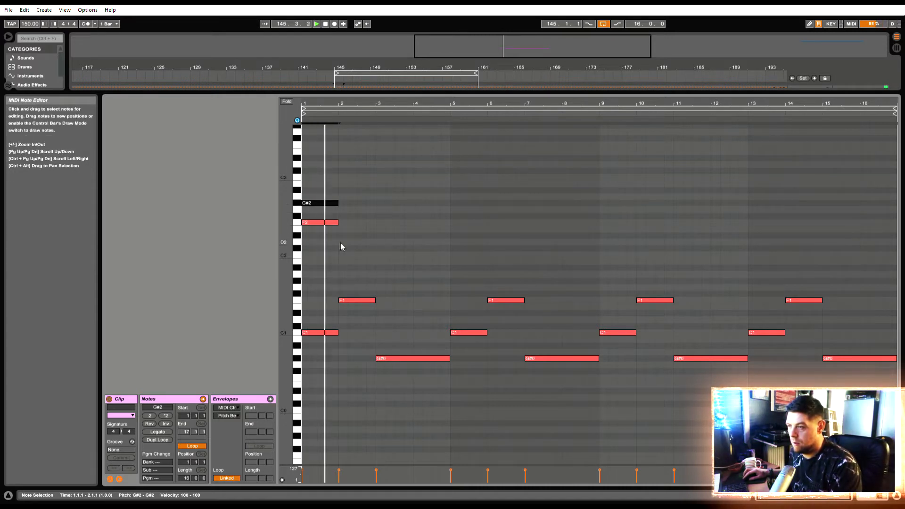
{"action": "left_click", "coordinate": [313, 223]}
{"action": "key", "text": "Delete"}
{"action": "left_click_drag", "start_coordinate": [313, 205], "coordinate": [315, 213]}
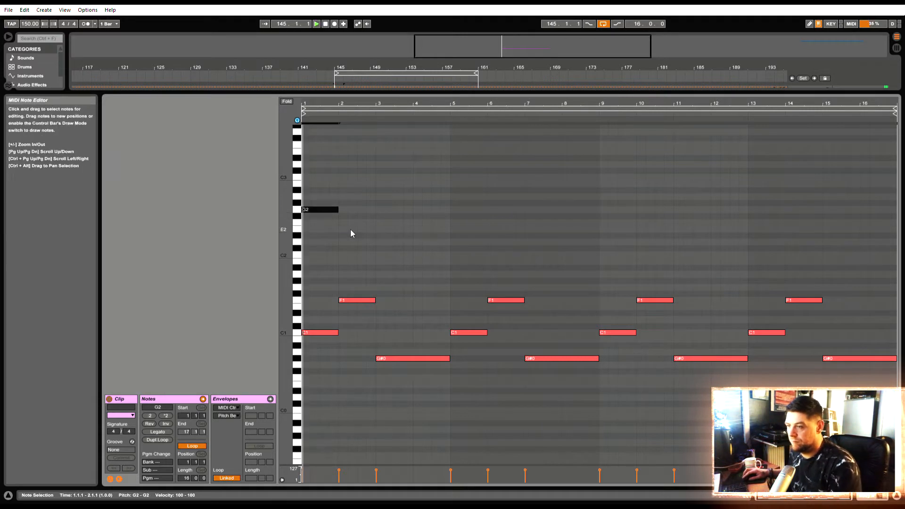
{"action": "left_click_drag", "start_coordinate": [315, 211], "coordinate": [315, 206]}
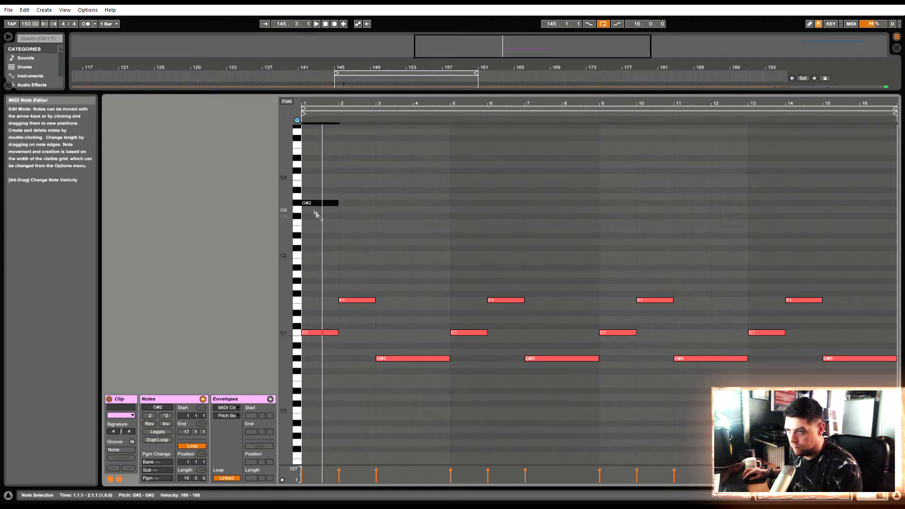
{"action": "key", "text": "space"}
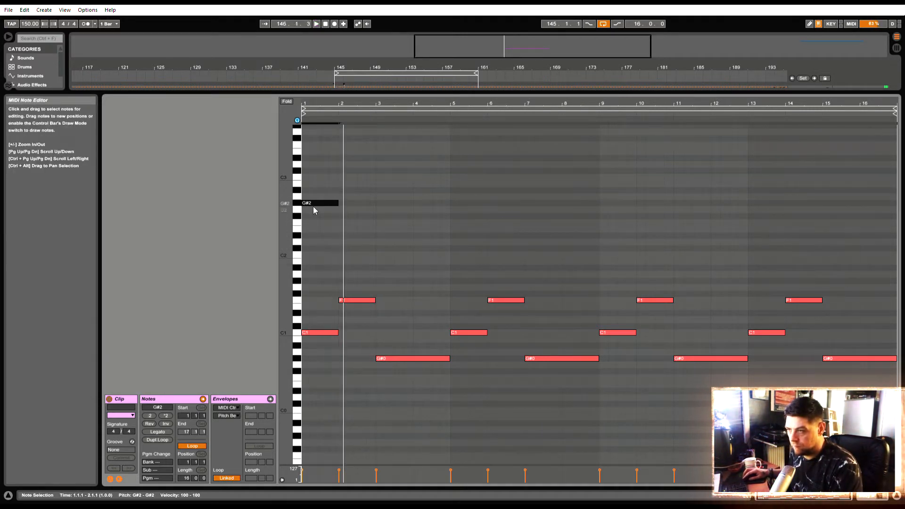
Add one-bar melody notes G2 at bar 2 and F2 at bar 3, checking them with playback
{"action": "double_click", "coordinate": [342, 211]}
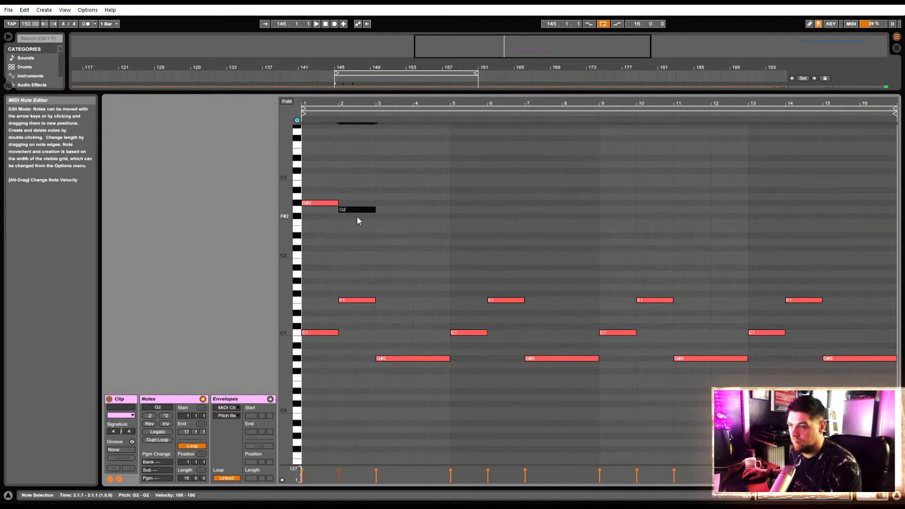
{"action": "key", "text": "space"}
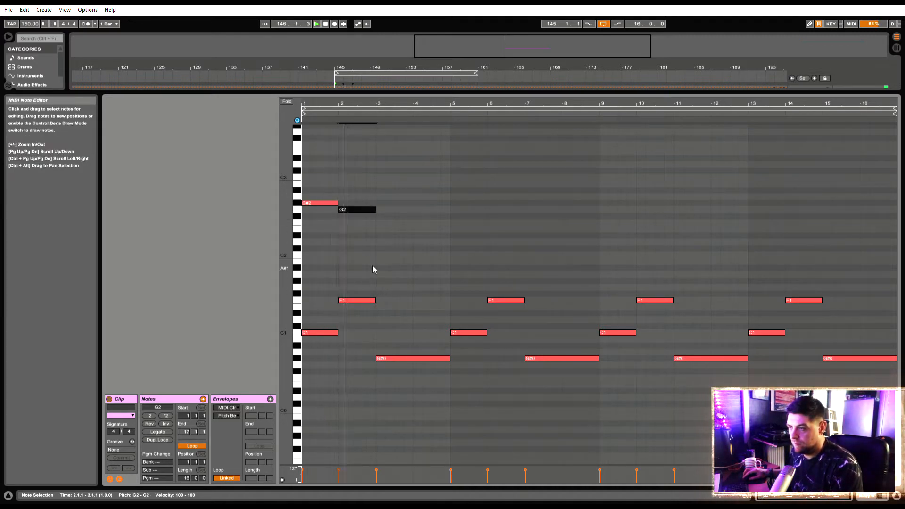
{"action": "double_click", "coordinate": [377, 221]}
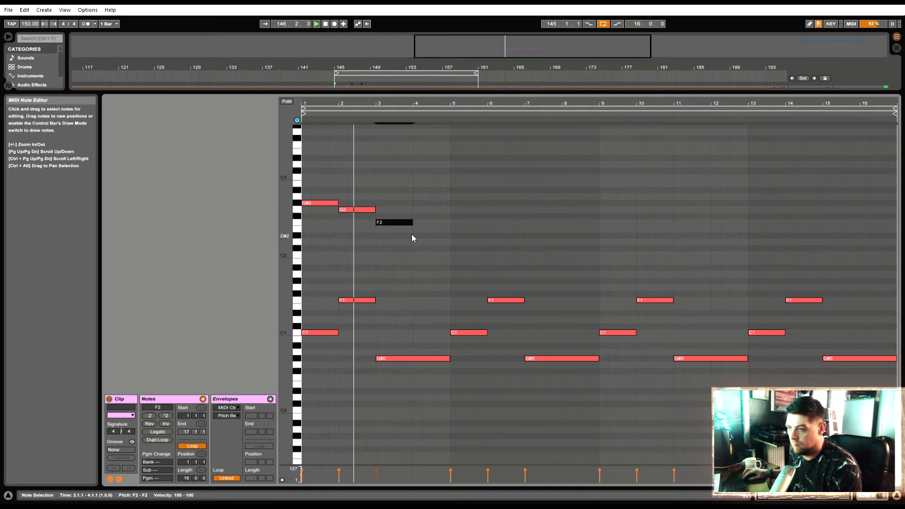
{"action": "key", "text": "space"}
Extend the F2 melody note to two bars and duplicate the three melody notes into bars 5 to 8
{"action": "left_click_drag", "start_coordinate": [413, 223], "coordinate": [234, 166]}
{"action": "left_click", "coordinate": [448, 237]}
{"action": "key", "text": "ctrl+d"}
{"action": "left_click", "coordinate": [505, 240]}
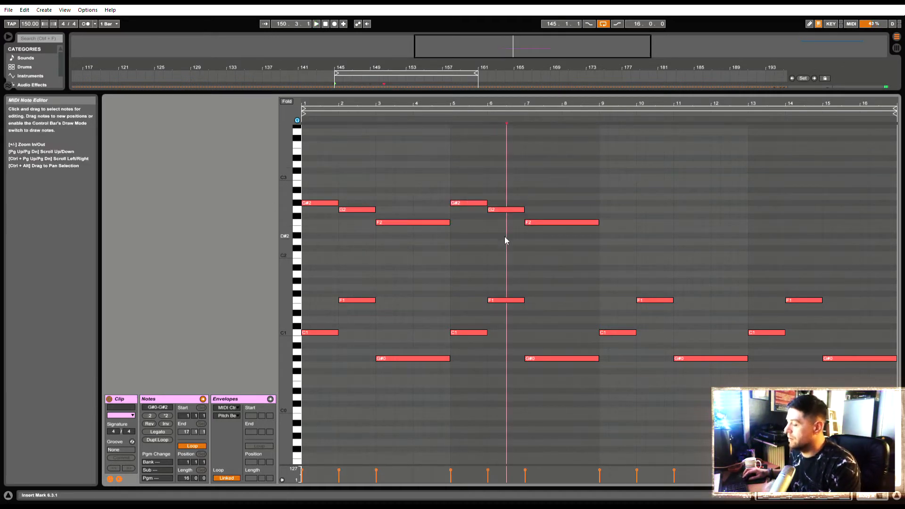
Raise the second F2 melody note, at bar 7, seven semitones to C3
{"action": "left_click", "coordinate": [546, 223]}
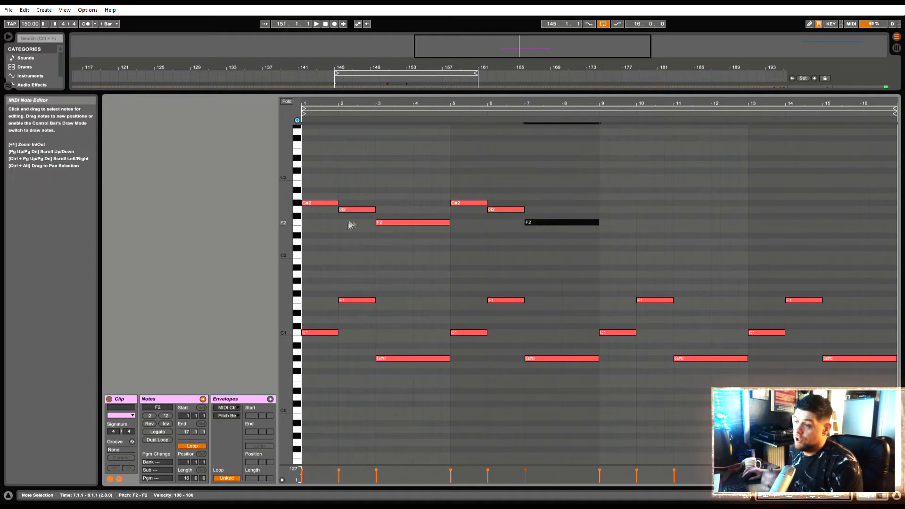
{"action": "key", "text": "Up"}
{"action": "key", "text": "Up"}
{"action": "key", "text": "Up"}
{"action": "key", "text": "Up"}
{"action": "key", "text": "Up"}
{"action": "key", "text": "Up"}
{"action": "key", "text": "Up"}
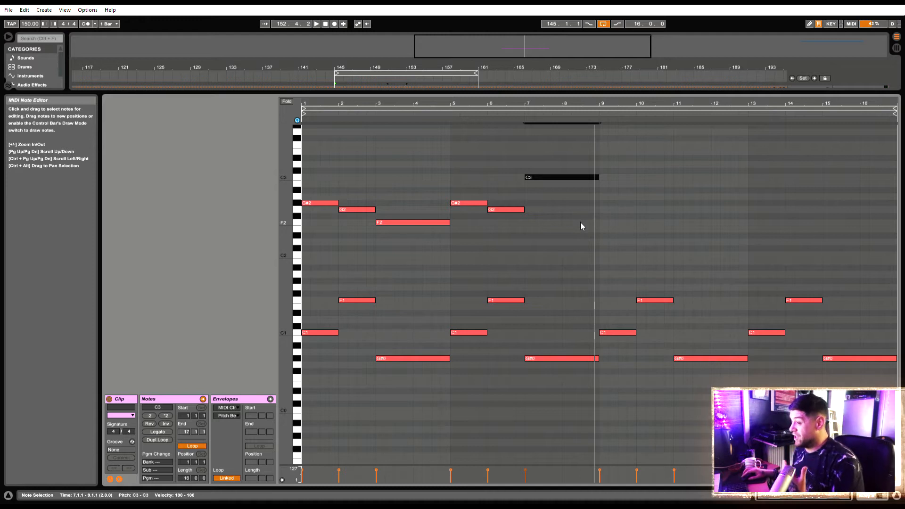
Duplicate the eight-bar upper melody into bars 9 to 16
{"action": "left_click_drag", "start_coordinate": [595, 246], "coordinate": [264, 124]}
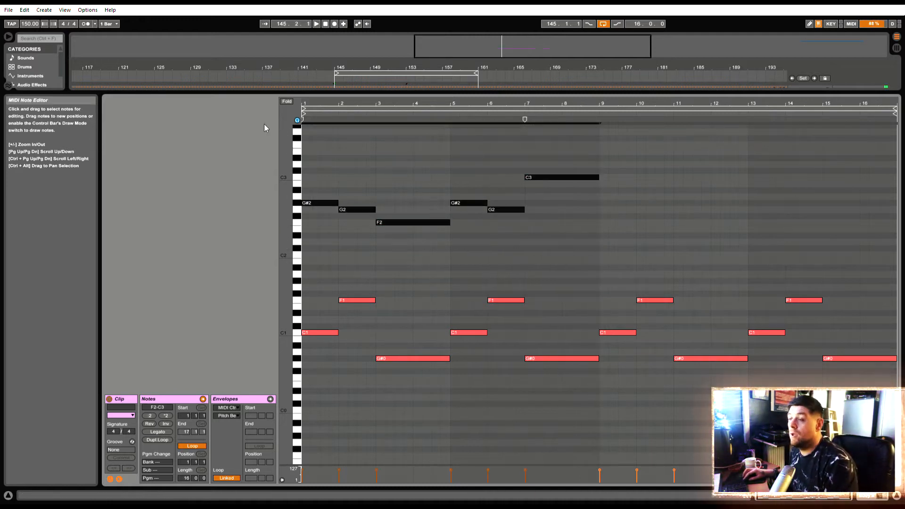
{"action": "key", "text": "ctrl+d"}
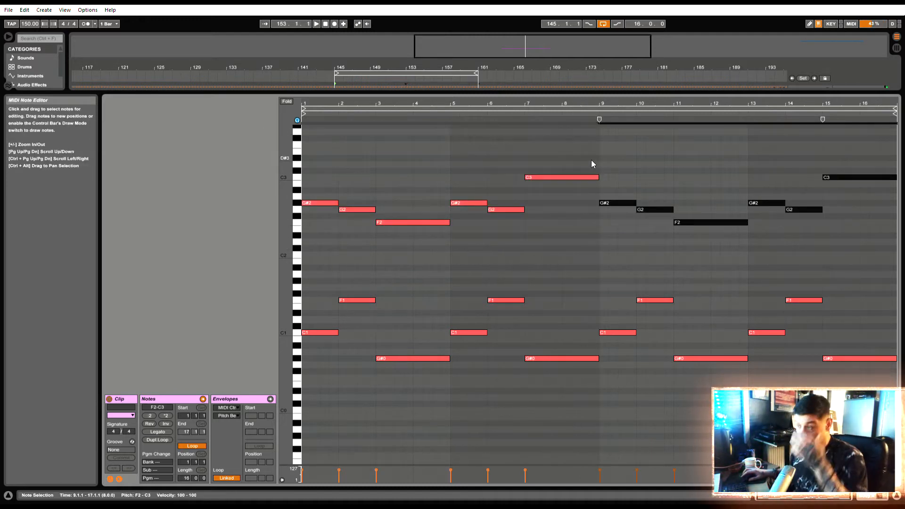
{"action": "left_click", "coordinate": [572, 201]}
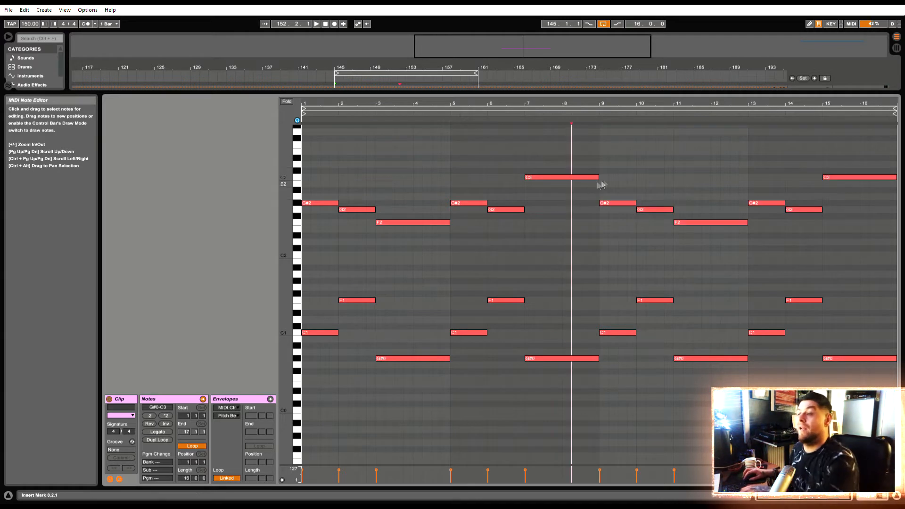
Shorten the C3 note at bar 7 to end at 8.3 and fill the rest of bar 8 with an A#2 note
{"action": "left_click_drag", "start_coordinate": [600, 178], "coordinate": [595, 181]}
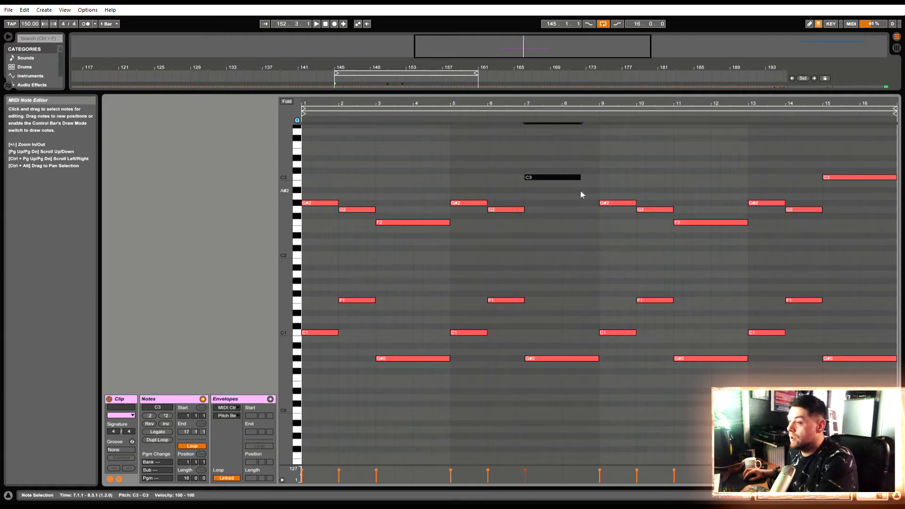
{"action": "double_click", "coordinate": [584, 184]}
{"action": "left_click_drag", "start_coordinate": [585, 184], "coordinate": [598, 191]}
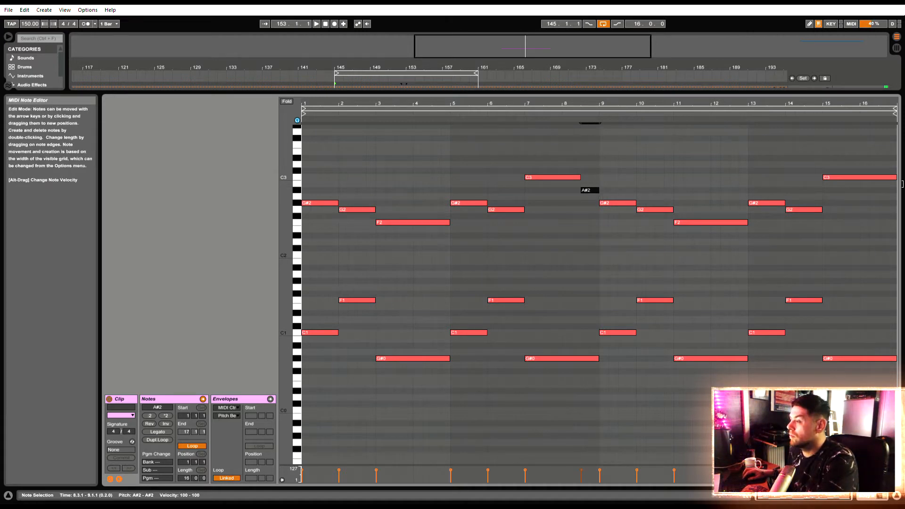
Shorten the C3 note at bar 15 to end at 16.3, fill the rest of bar 16 with an A#2 note and play the clip
{"action": "left_click_drag", "start_coordinate": [896, 178], "coordinate": [878, 178]}
{"action": "double_click", "coordinate": [882, 190]}
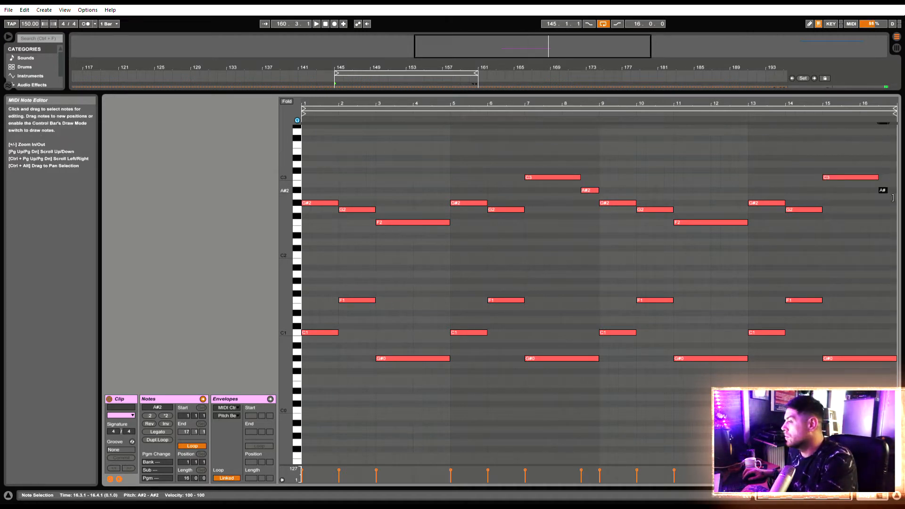
{"action": "key", "text": "space"}
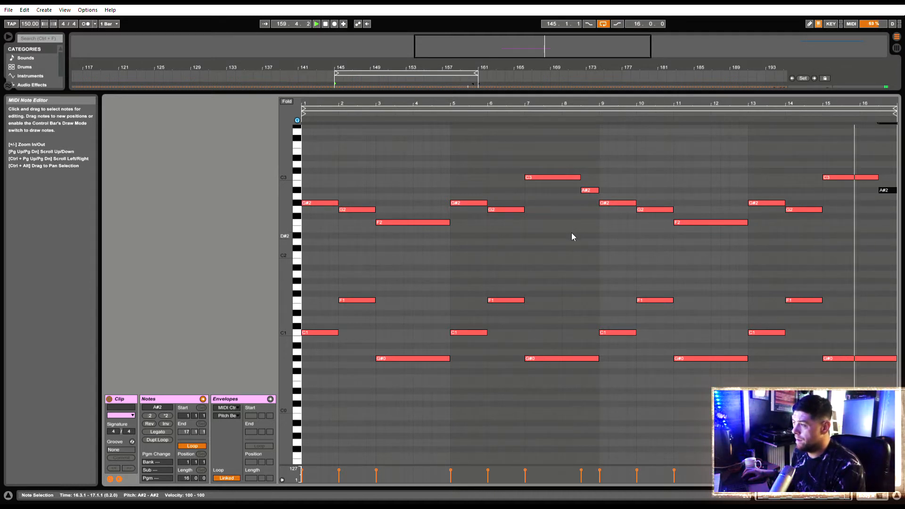
{"action": "key", "text": "space"}
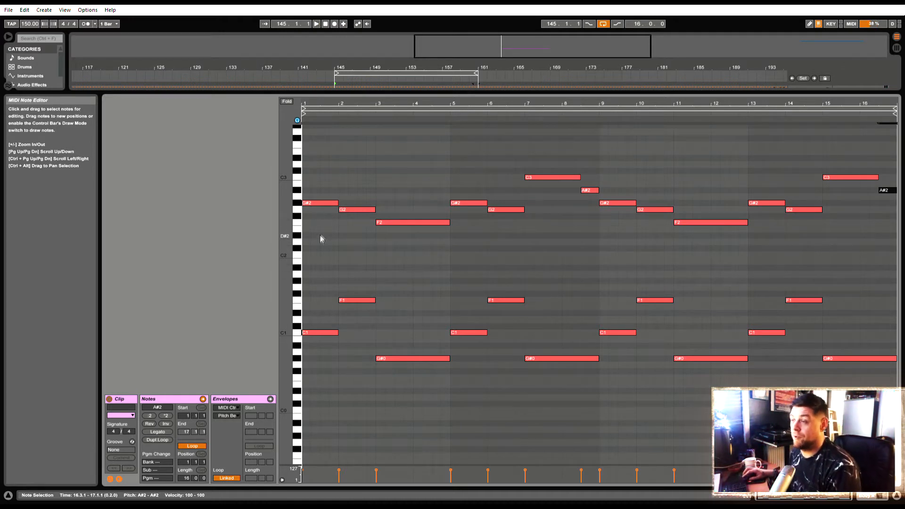
{"action": "scroll", "coordinate": [336, 238], "scroll_direction": "up", "scroll_amount": 3}
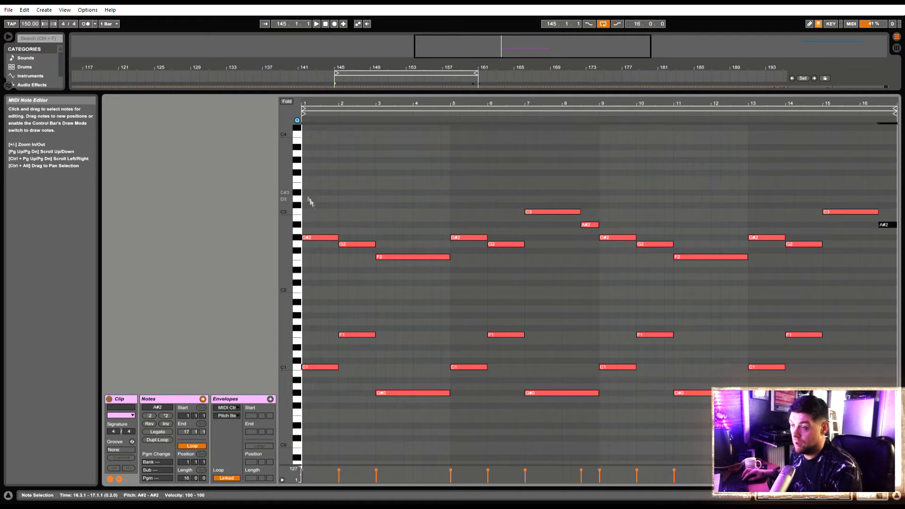
{"action": "left_click_drag", "start_coordinate": [315, 238], "coordinate": [316, 181]}
{"action": "key", "text": "space"}
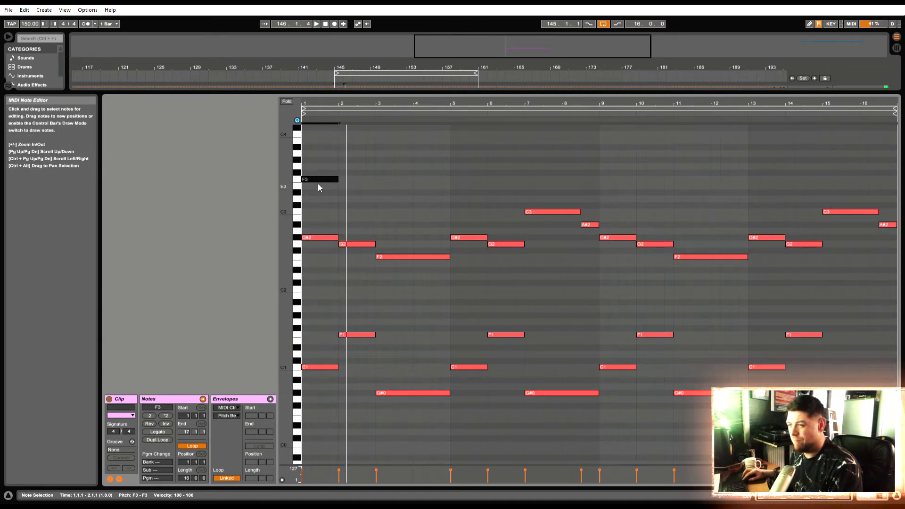
{"action": "key", "text": "ctrl+z"}
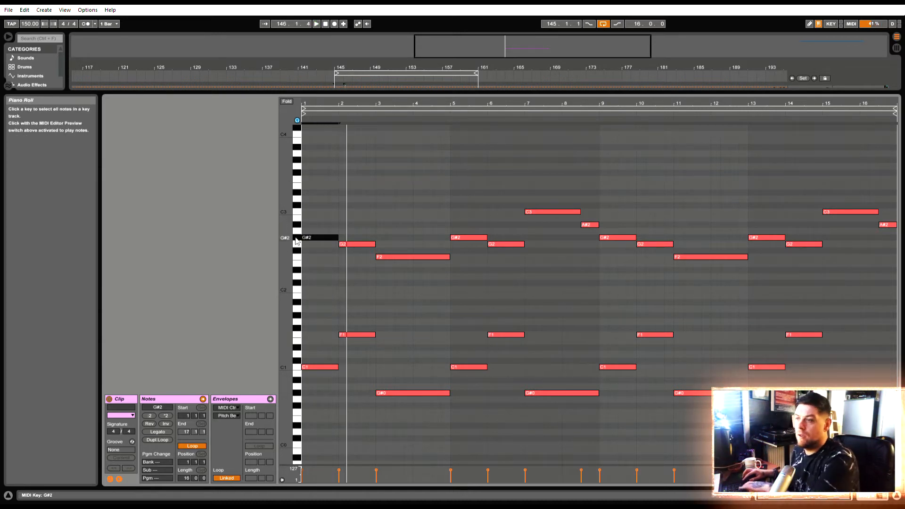
Raise all G2 notes two semitones, then lower them together with the G#2 notes by one, giving G2 and G#2 in each phrase
{"action": "left_click", "coordinate": [298, 247]}
{"action": "key", "text": "space"}
{"action": "key", "text": "Up"}
{"action": "key", "text": "Up"}
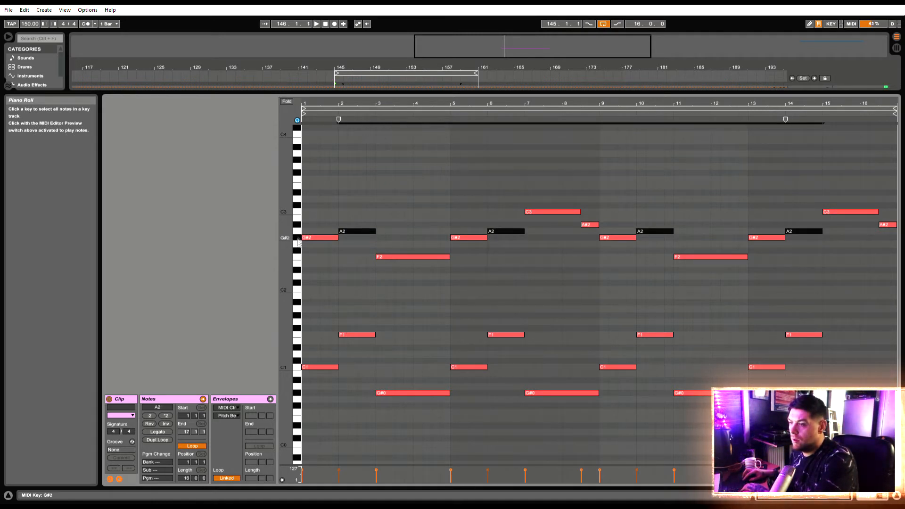
{"action": "left_click", "coordinate": [298, 241], "text": "shift"}
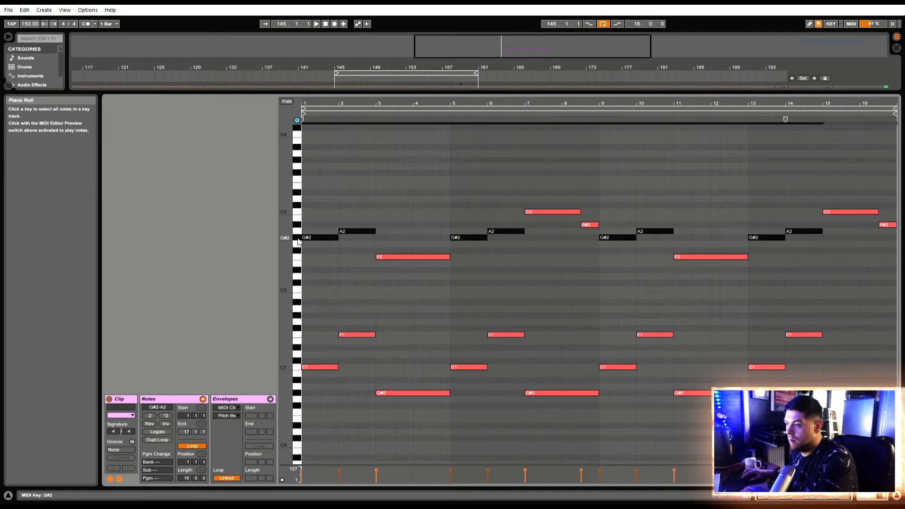
{"action": "key", "text": "Down"}
{"action": "key", "text": "space"}
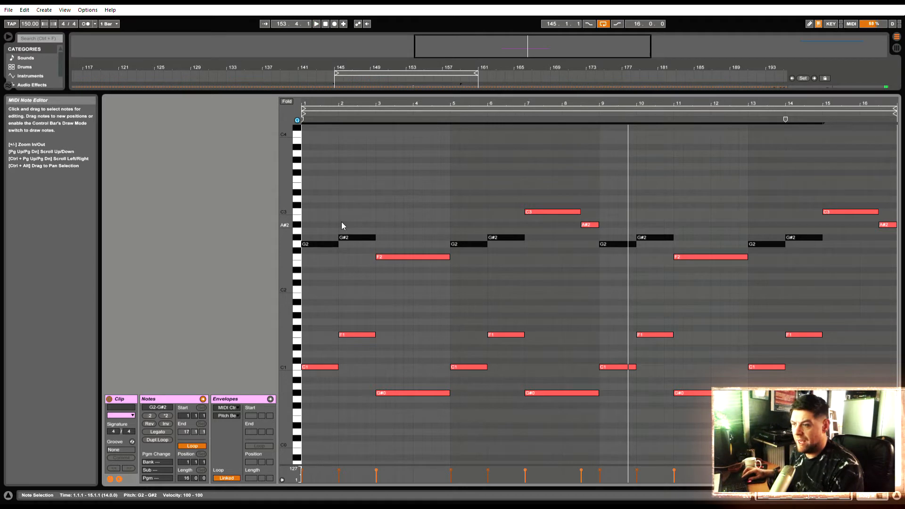
Add a one-bar note above the melody at bar 1, auditioning F3, F#3 and C4 before settling on D#3
{"action": "double_click", "coordinate": [305, 181]}
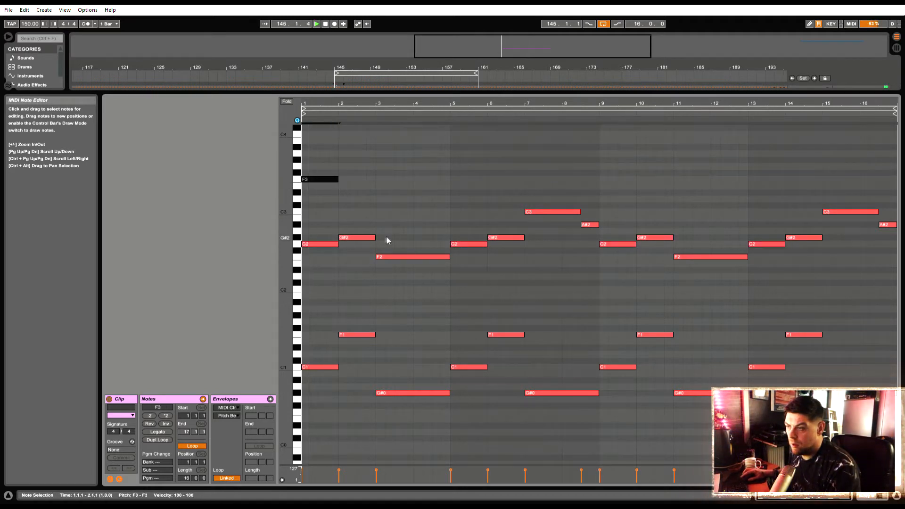
{"action": "key", "text": "Up"}
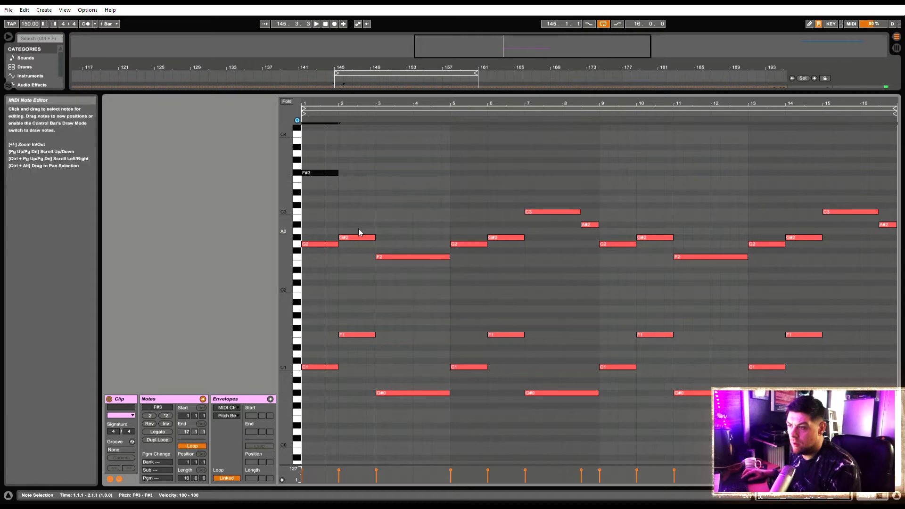
{"action": "key", "text": "space"}
{"action": "key", "text": "space"}
{"action": "left_click_drag", "start_coordinate": [313, 173], "coordinate": [317, 140]}
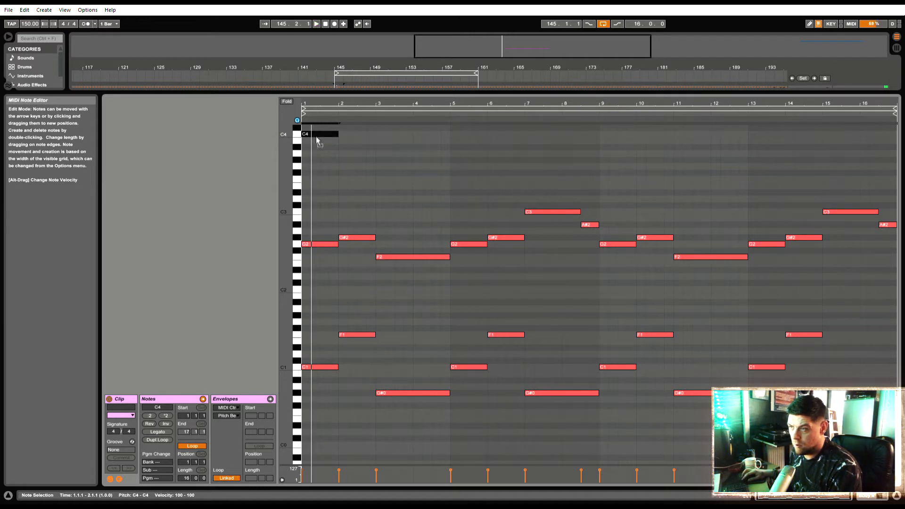
{"action": "key", "text": "space"}
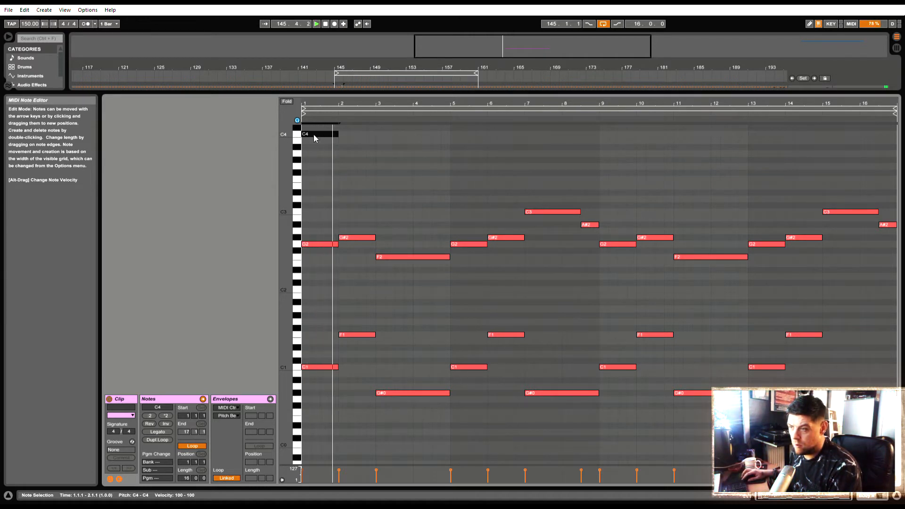
{"action": "left_click_drag", "start_coordinate": [315, 137], "coordinate": [317, 195]}
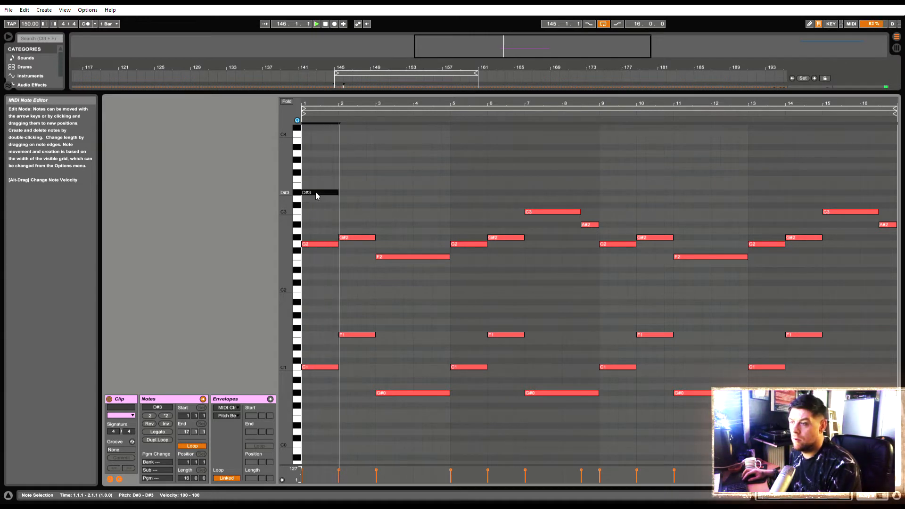
Add a one-bar D3 note at bar 2 and a two-bar C3 note at bar 3 above the melody, and play them
{"action": "left_click", "coordinate": [350, 238]}
{"action": "left_click_drag", "start_coordinate": [346, 242], "coordinate": [345, 199]}
{"action": "key", "text": "space"}
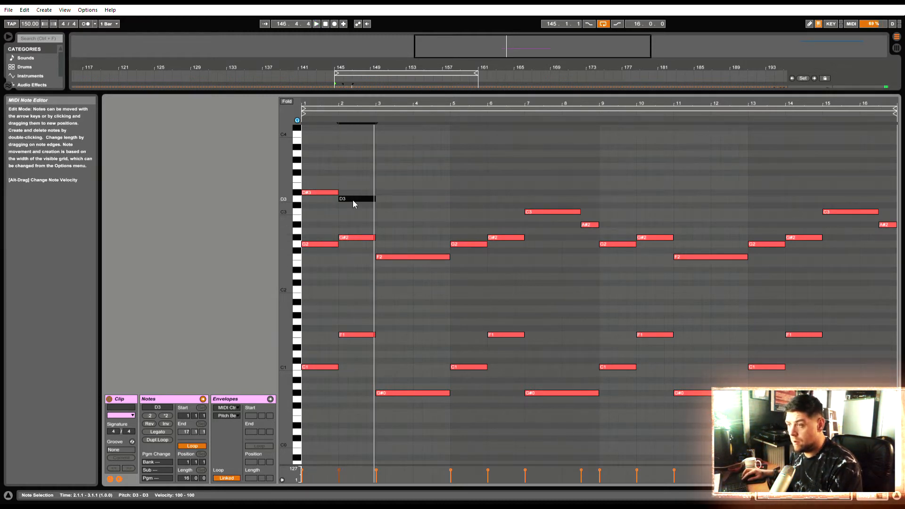
{"action": "left_click_drag", "start_coordinate": [341, 200], "coordinate": [450, 222]}
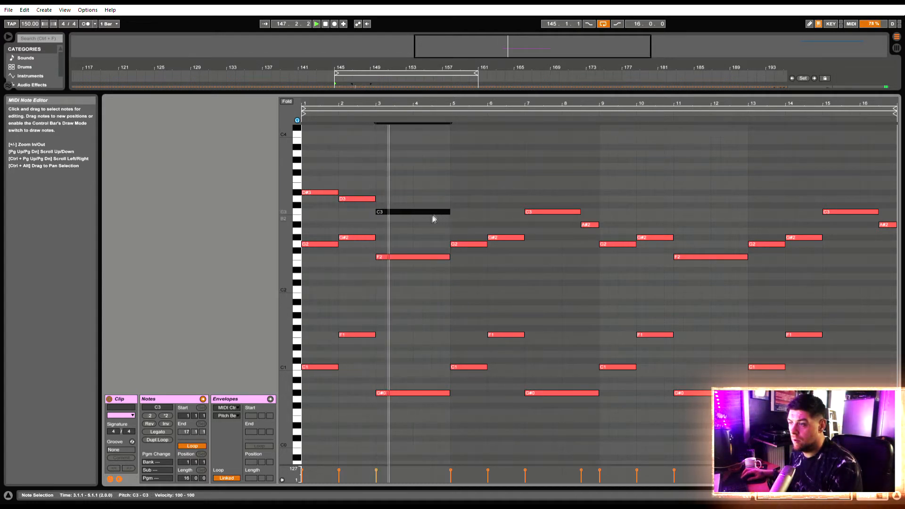
{"action": "key", "text": "space"}
Lower the upper note at bar 1 to C3 and set the one at bar 2 to D#3 after trying C#3
{"action": "left_click_drag", "start_coordinate": [313, 194], "coordinate": [317, 218]}
{"action": "key", "text": "space"}
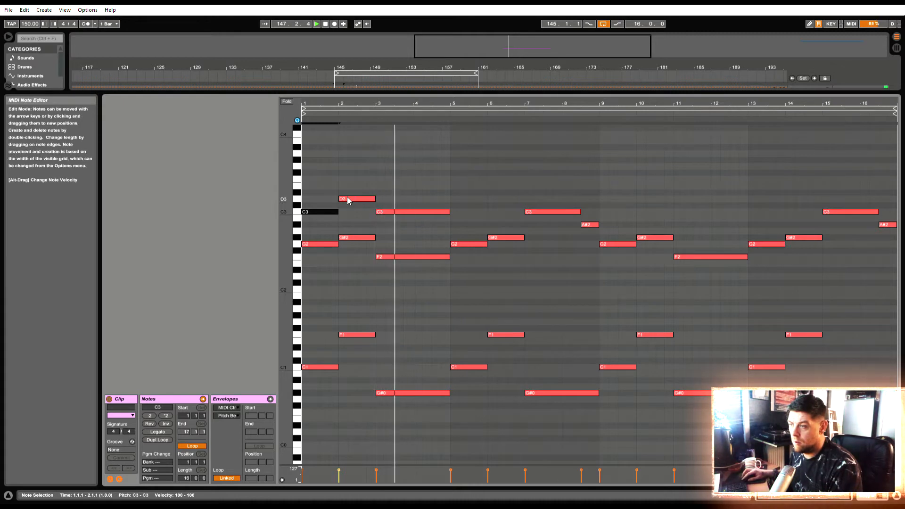
{"action": "key", "text": "space"}
{"action": "left_click_drag", "start_coordinate": [349, 199], "coordinate": [353, 209]}
{"action": "key", "text": "space"}
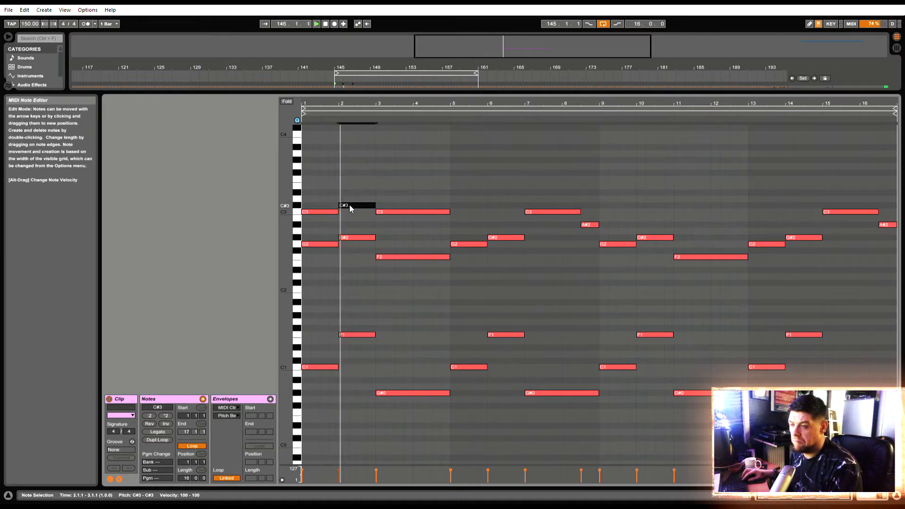
{"action": "key", "text": "space"}
{"action": "key", "text": "Up"}
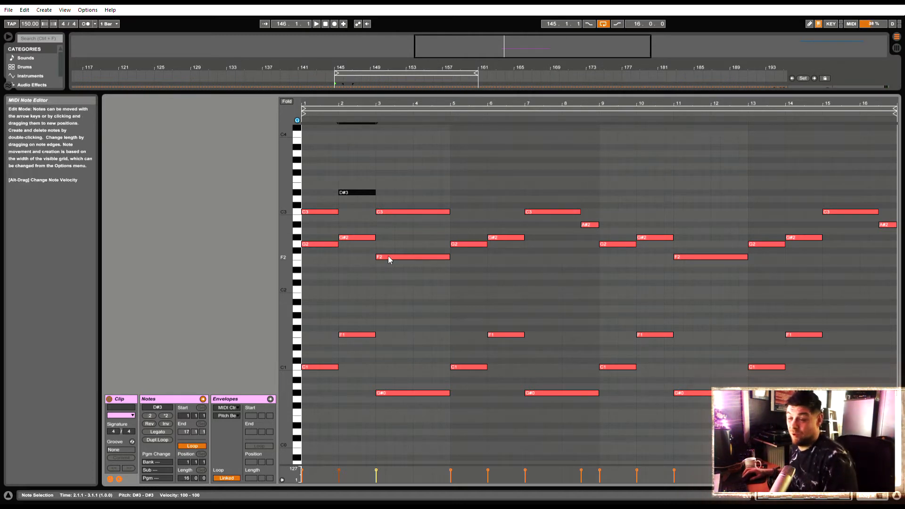
{"action": "key", "text": "space"}
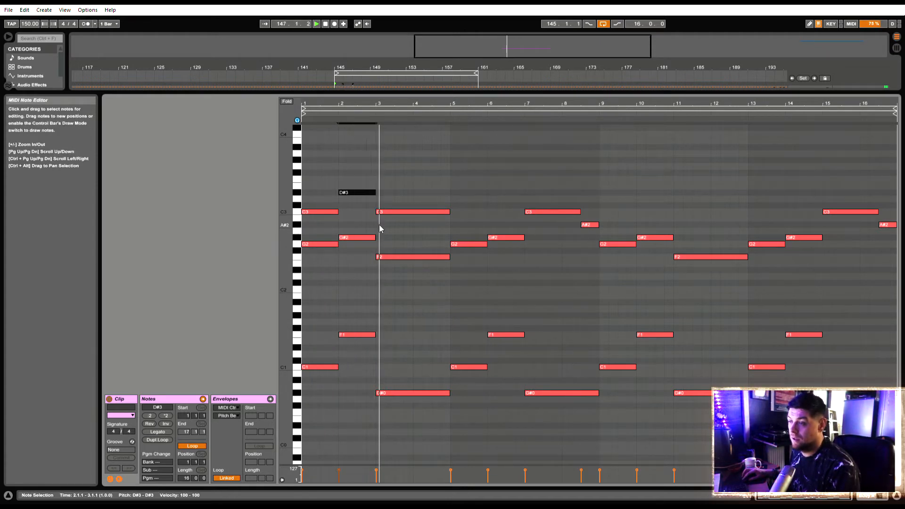
Try D3 for the upper note at bar 3, return it to C3, and raise the F2 note below it to G2
{"action": "left_click_drag", "start_coordinate": [387, 216], "coordinate": [393, 197]}
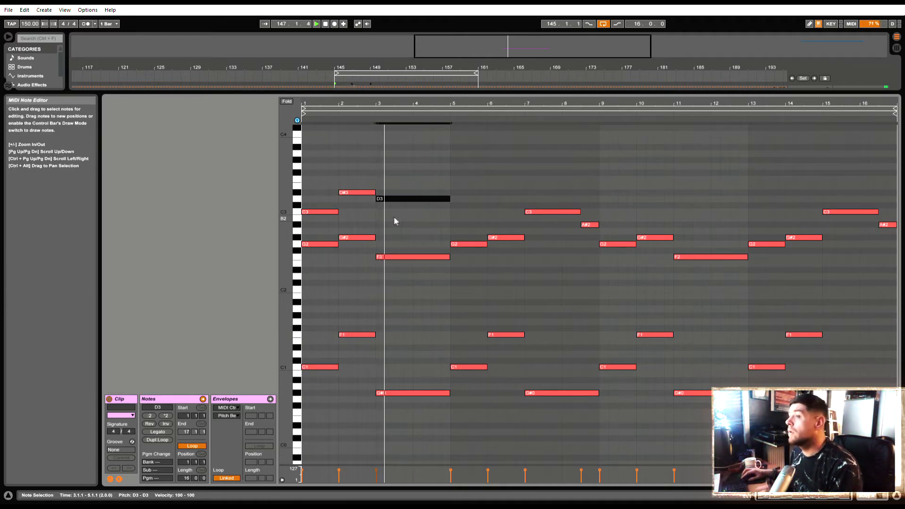
{"action": "left_click_drag", "start_coordinate": [386, 199], "coordinate": [389, 212]}
{"action": "left_click", "coordinate": [386, 215]}
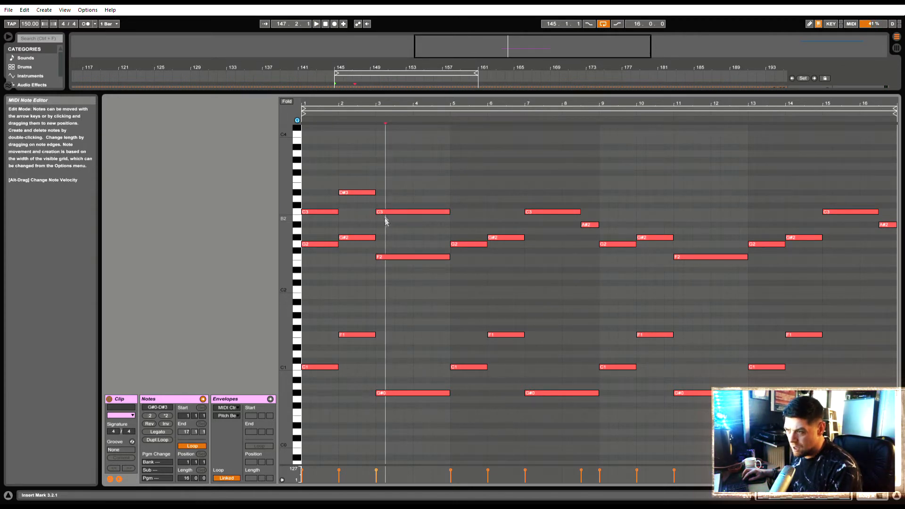
{"action": "left_click_drag", "start_coordinate": [386, 258], "coordinate": [386, 248]}
{"action": "key", "text": "space"}
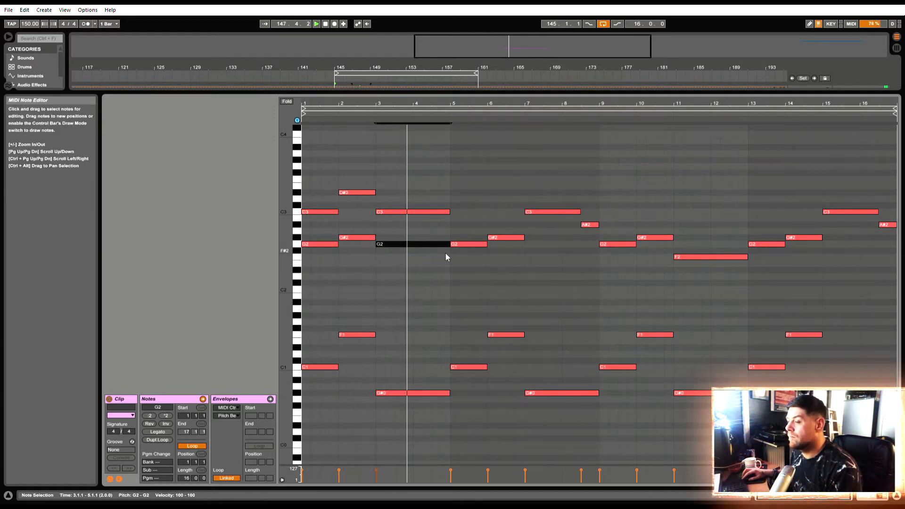
Continue the upper voice with one-bar notes C3 at bar 5, D#3 at bar 6 and F3 at bar 7
{"action": "double_click", "coordinate": [454, 211]}
{"action": "left_click_drag", "start_coordinate": [488, 219], "coordinate": [532, 183]}
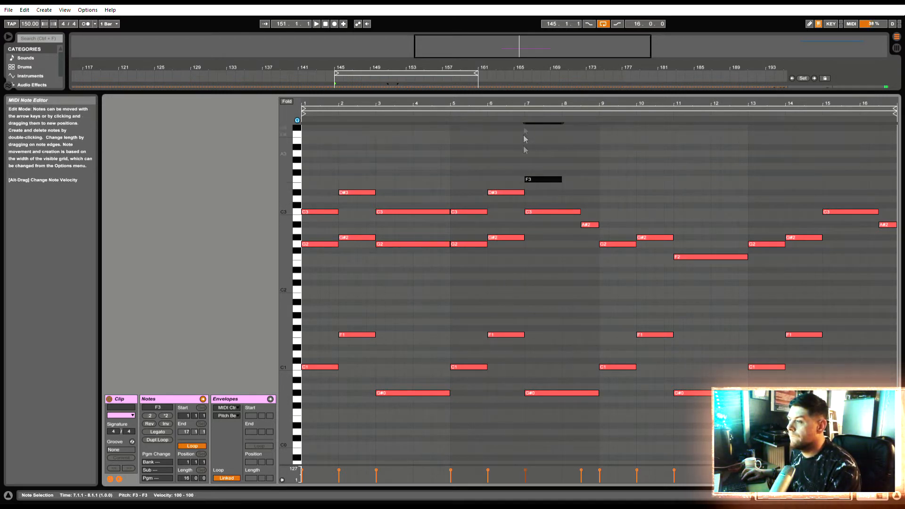
{"action": "key", "text": "space"}
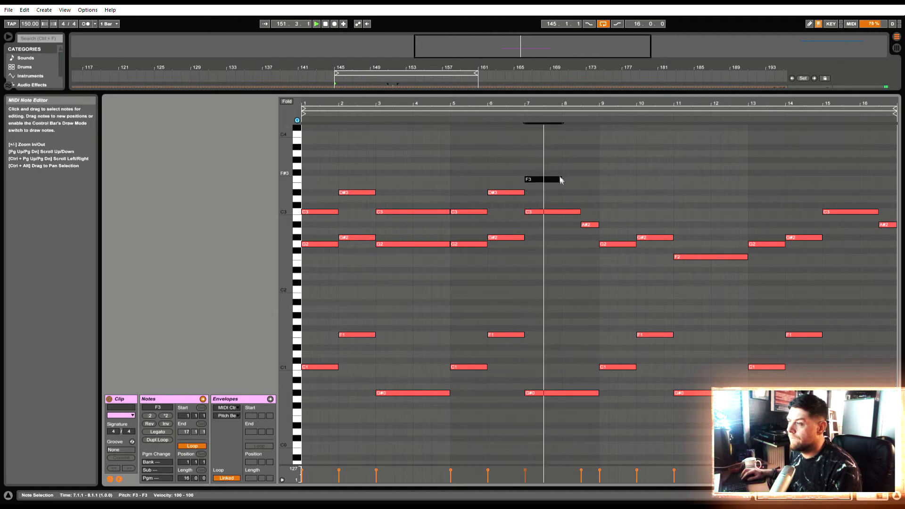
Extend the F3 note at bar 7 to 8.3 and fill the rest of bar 8 with a D3 note
{"action": "key", "text": "space"}
{"action": "left_click_drag", "start_coordinate": [568, 186], "coordinate": [583, 187]}
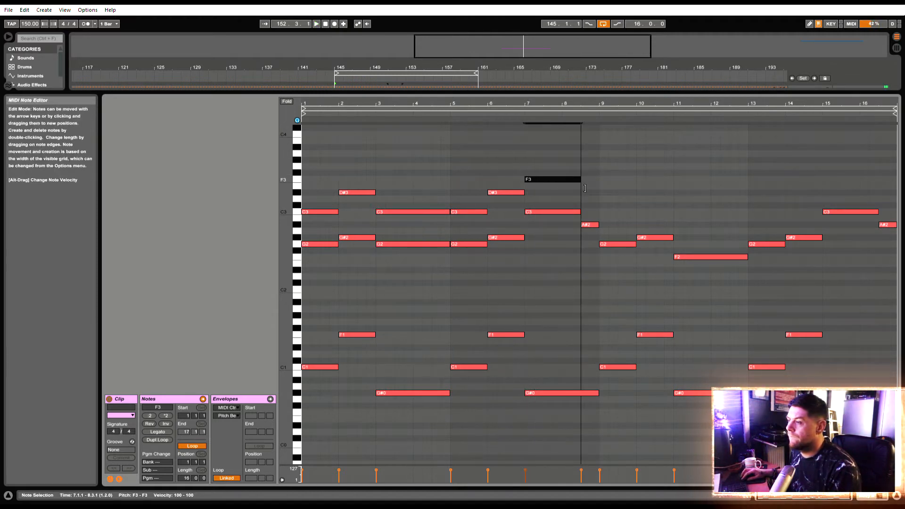
{"action": "double_click", "coordinate": [585, 192]}
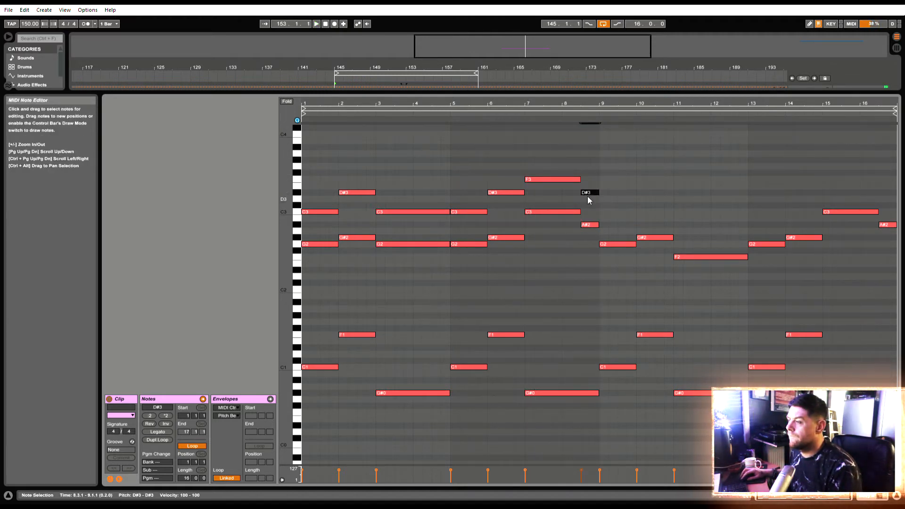
{"action": "left_click_drag", "start_coordinate": [586, 193], "coordinate": [584, 198]}
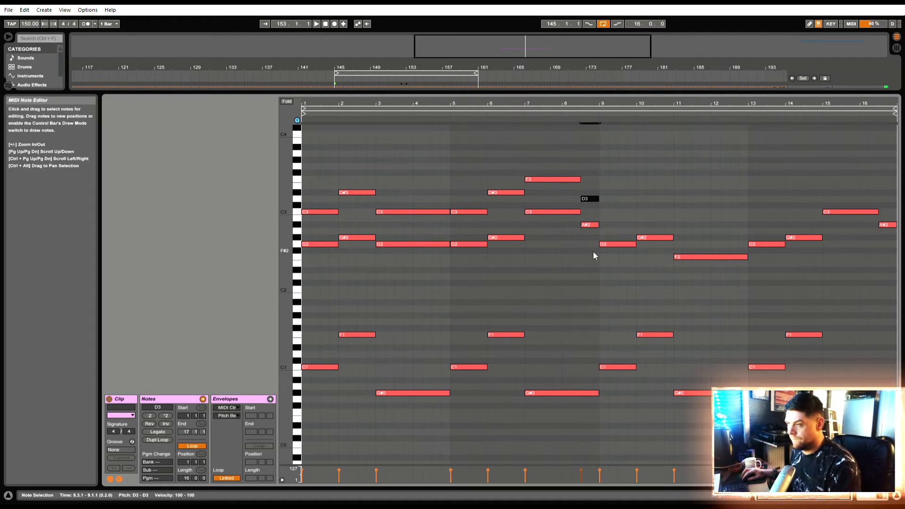
Duplicate the two-voice melody of bars 1 to 8 into bars 9 to 16 and delete the leftover F2 note at bar 11
{"action": "left_click_drag", "start_coordinate": [590, 255], "coordinate": [159, 106]}
{"action": "key", "text": "ctrl+d"}
{"action": "key", "text": "space"}
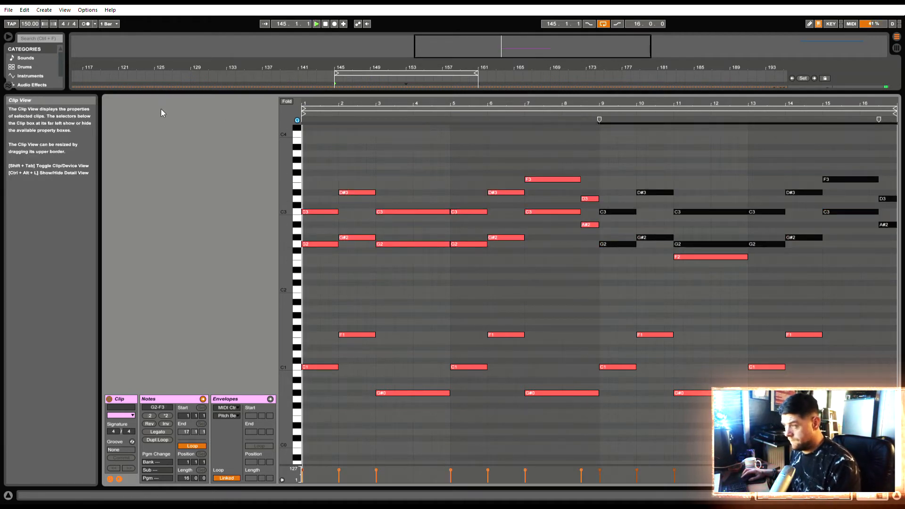
{"action": "left_click", "coordinate": [680, 259]}
{"action": "key", "text": "Delete"}
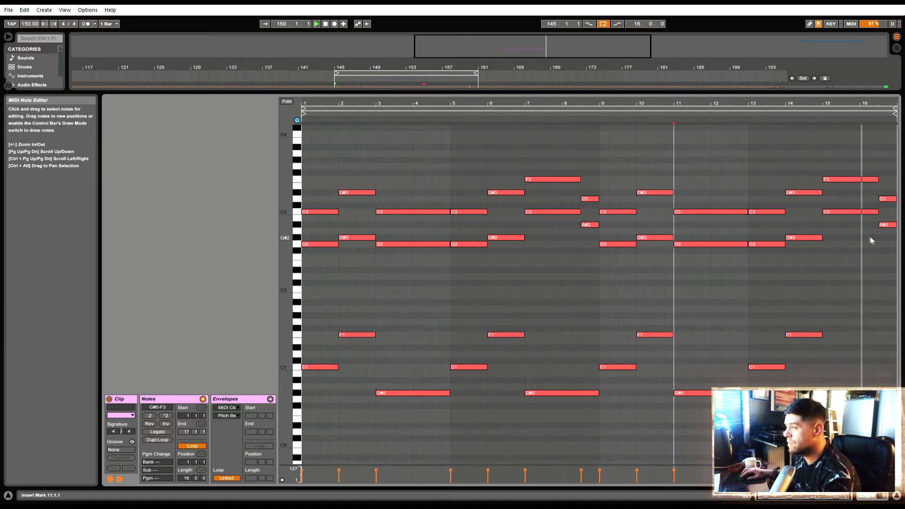
Raise the last upper note, the D3 at 16.3, to G3 after auditioning F#3
{"action": "key", "text": "space"}
{"action": "left_click", "coordinate": [884, 199]}
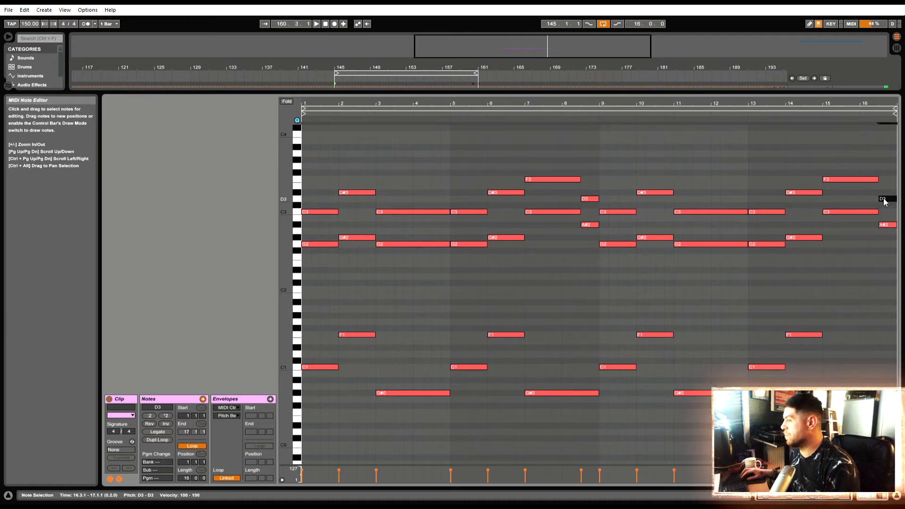
{"action": "key", "text": "space"}
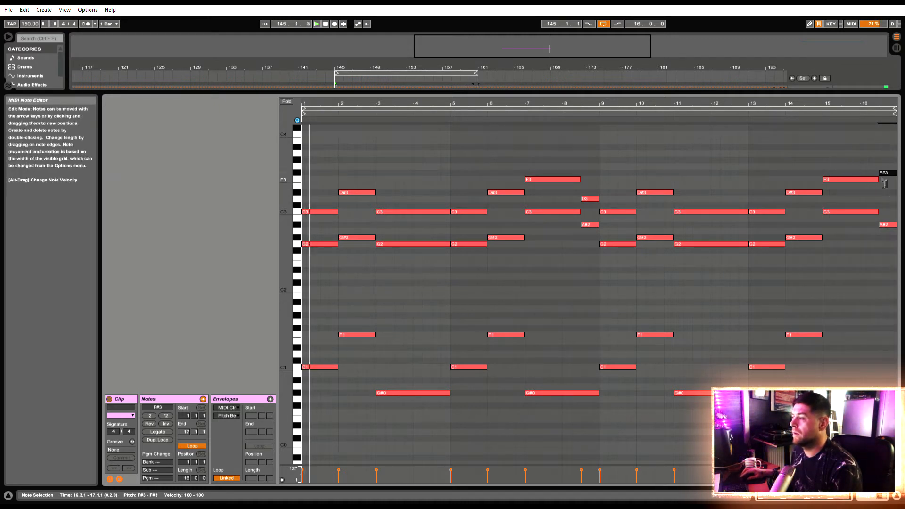
{"action": "key", "text": "space"}
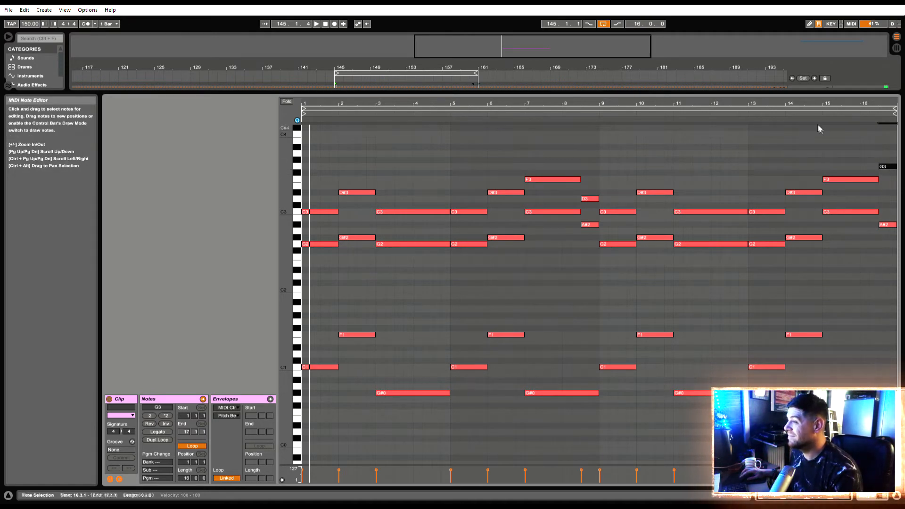
{"action": "left_click", "coordinate": [751, 120]}
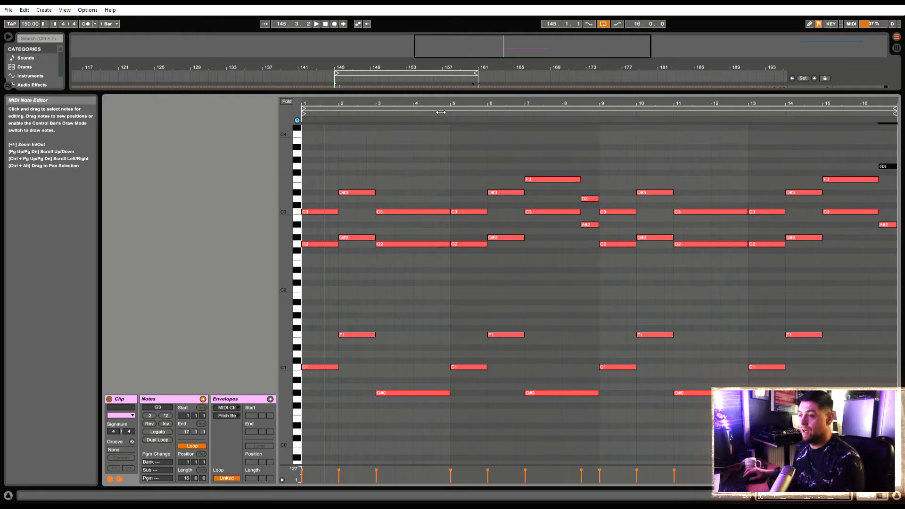
Shorten the two-bar notes at bars 3, 7, 11 and 15 to one bar and duplicate them into the following bars
{"action": "left_click_drag", "start_coordinate": [409, 180], "coordinate": [435, 411]}
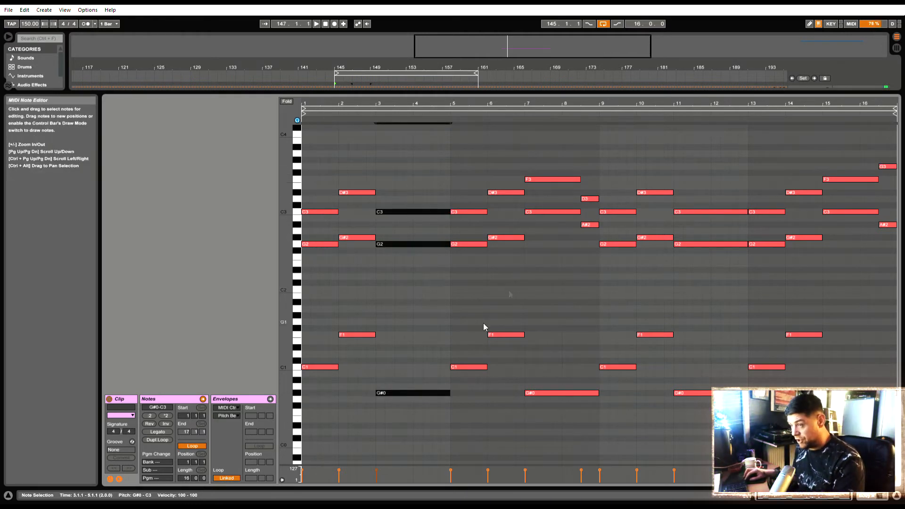
{"action": "left_click_drag", "start_coordinate": [718, 200], "coordinate": [709, 430]}
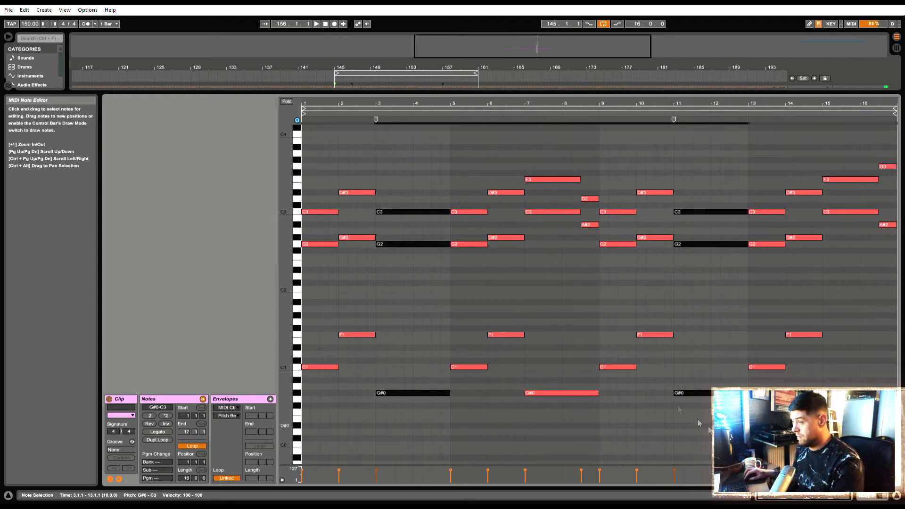
{"action": "left_click_drag", "start_coordinate": [559, 425], "coordinate": [561, 356]}
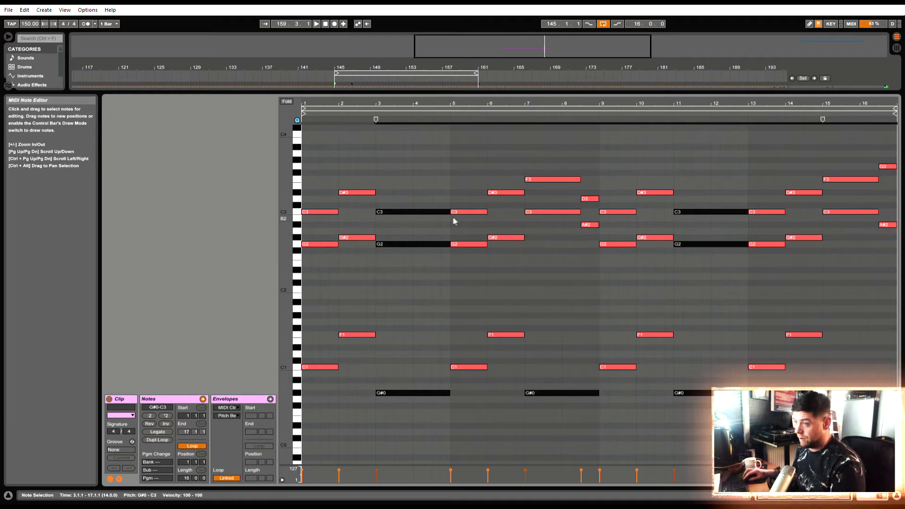
{"action": "left_click_drag", "start_coordinate": [449, 216], "coordinate": [428, 211]}
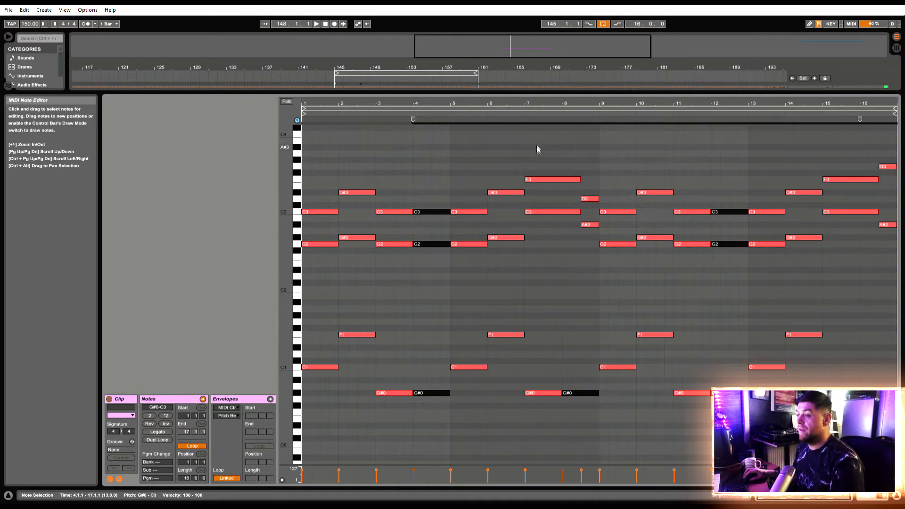
Shorten the C3 and F3 notes at bars 7 and 15 to one bar
{"action": "left_click_drag", "start_coordinate": [545, 156], "coordinate": [562, 257]}
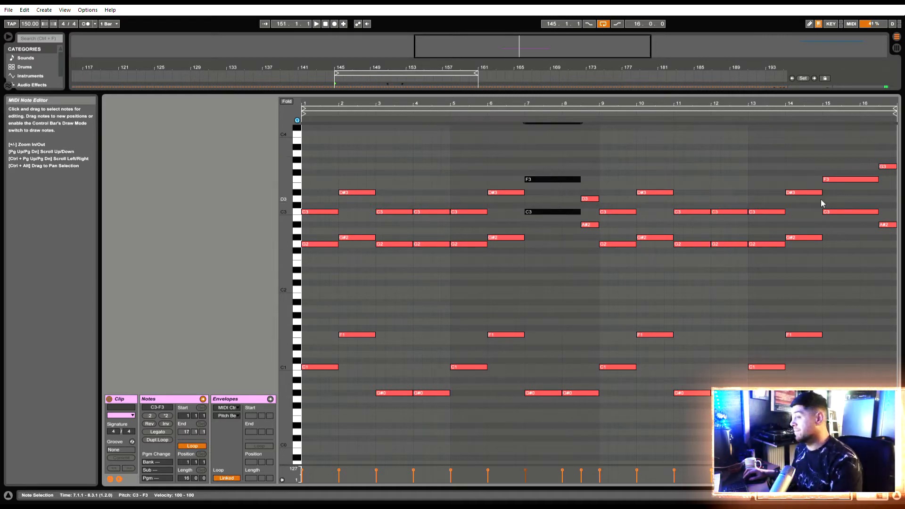
{"action": "left_click_drag", "start_coordinate": [845, 150], "coordinate": [852, 278]}
{"action": "left_click_drag", "start_coordinate": [884, 218], "coordinate": [866, 221]}
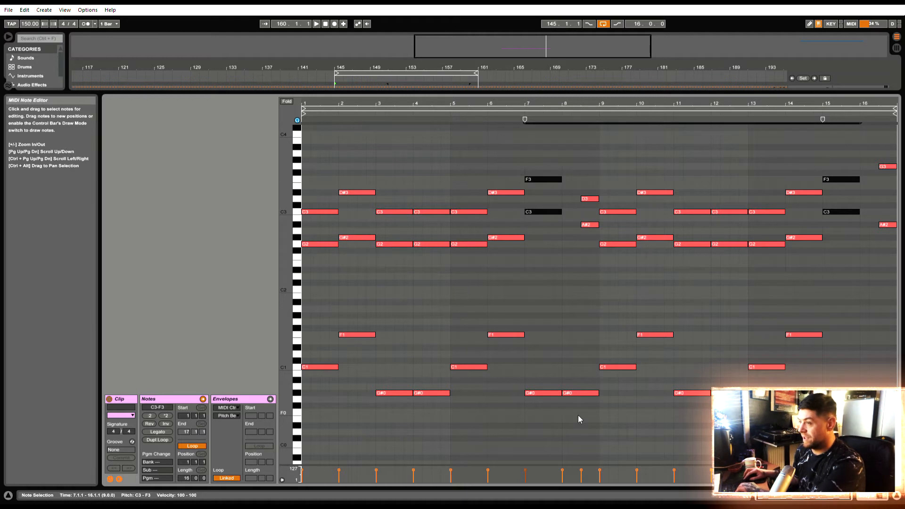
Delete the G#0 bass notes at bars 8 and 16
{"action": "left_click", "coordinate": [579, 393]}
{"action": "key", "text": "Delete"}
{"action": "left_click", "coordinate": [876, 393]}
{"action": "key", "text": "Delete"}
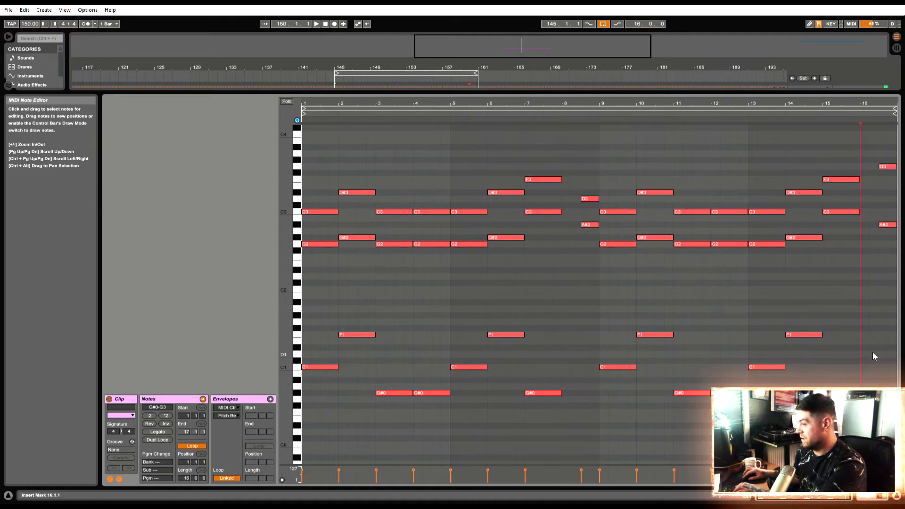
Shorten all notes in bars 1 to 7 and 9 to 15 to eighth notes, leaving out the pairs at 8.3 and 16.3
{"action": "left_click_drag", "start_coordinate": [845, 424], "coordinate": [627, 142]}
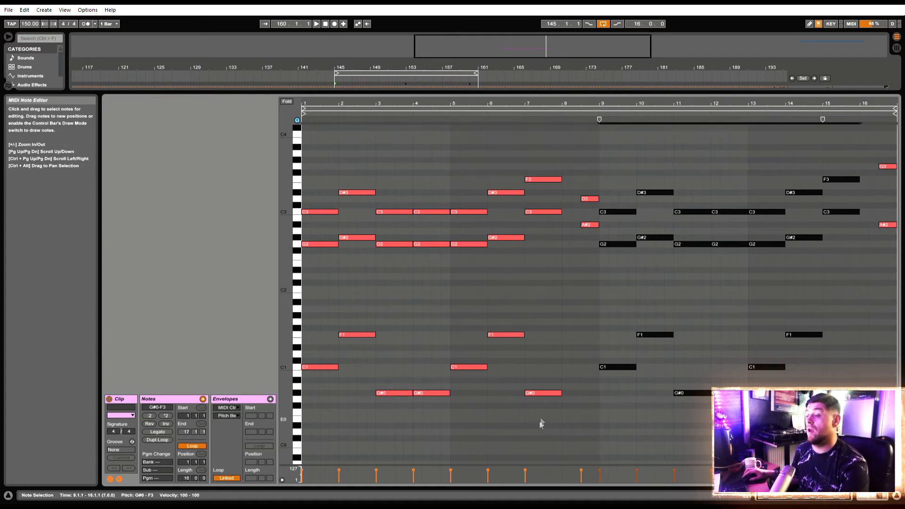
{"action": "left_click_drag", "start_coordinate": [551, 419], "coordinate": [219, 141]}
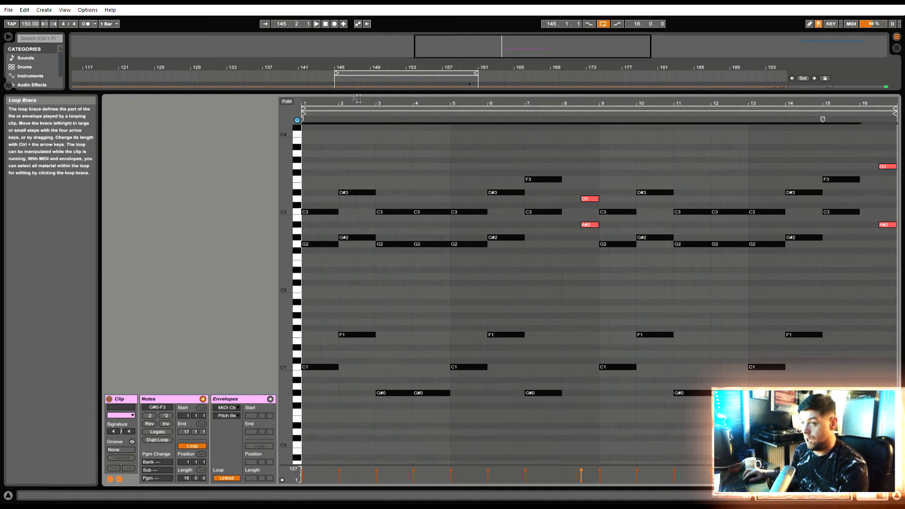
{"action": "left_click_drag", "start_coordinate": [364, 98], "coordinate": [430, 224]}
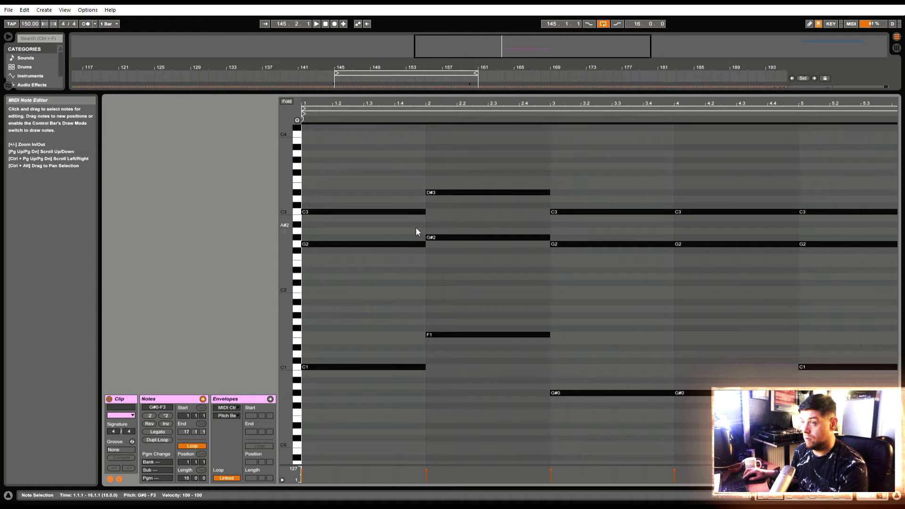
{"action": "left_click_drag", "start_coordinate": [431, 220], "coordinate": [323, 229]}
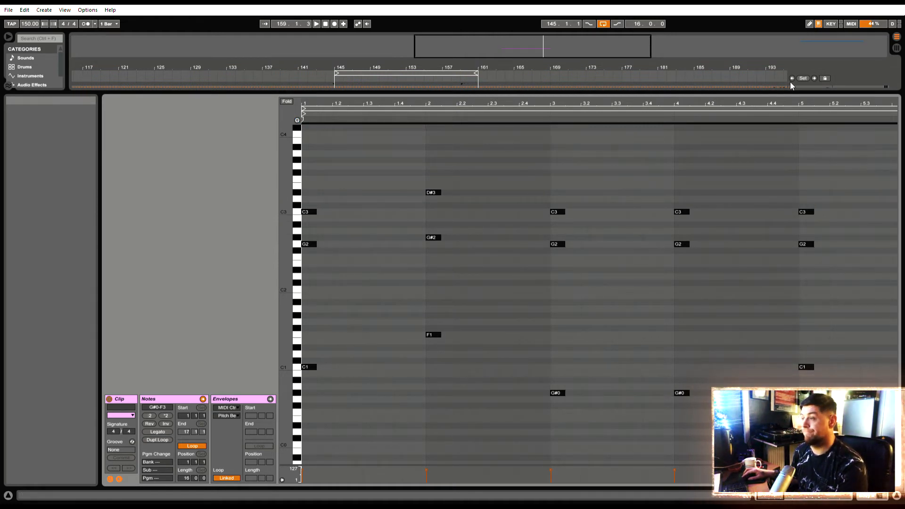
{"action": "left_click_drag", "start_coordinate": [751, 103], "coordinate": [751, 52]}
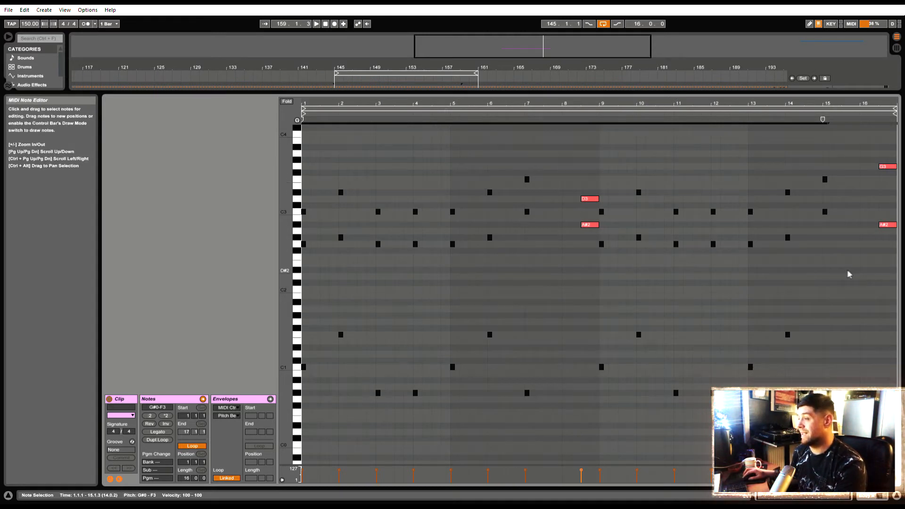
Shift both upper voices of bars 1 to 7 and 9 to 15 an eighth note after the bass
{"action": "left_click_drag", "start_coordinate": [844, 258], "coordinate": [600, 126]}
{"action": "left_click_drag", "start_coordinate": [546, 273], "coordinate": [311, 106]}
{"action": "key", "text": "Right"}
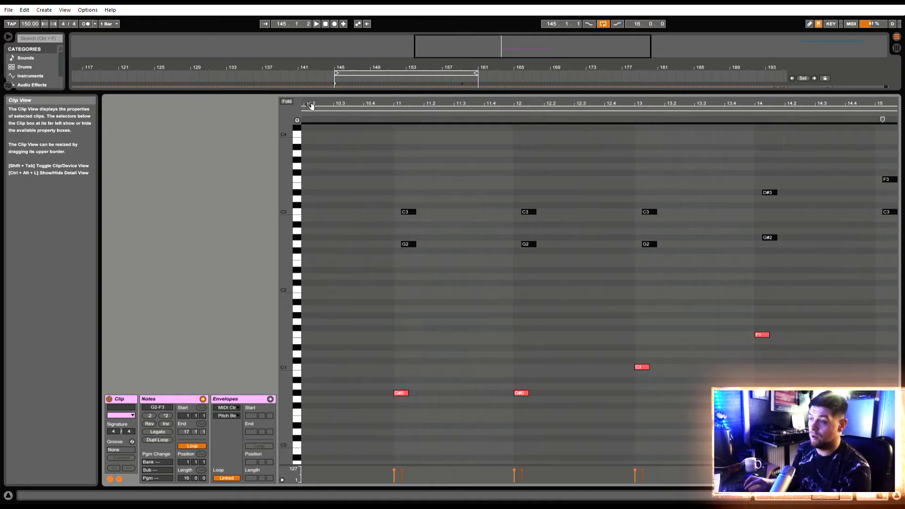
Shift only the top voice another eighth note later so it starts at 1.2.1, and audition the arpeggio
{"action": "left_click_drag", "start_coordinate": [656, 105], "coordinate": [656, 56]}
{"action": "left_click_drag", "start_coordinate": [850, 202], "coordinate": [772, 156]}
{"action": "left_click_drag", "start_coordinate": [777, 222], "coordinate": [602, 156]}
{"action": "left_click_drag", "start_coordinate": [544, 205], "coordinate": [443, 151]}
{"action": "left_click_drag", "start_coordinate": [472, 217], "coordinate": [283, 150]}
{"action": "left_click_drag", "start_coordinate": [310, 103], "coordinate": [313, 140]}
{"action": "key", "text": "space"}
{"action": "key", "text": "Right"}
{"action": "key", "text": "Right"}
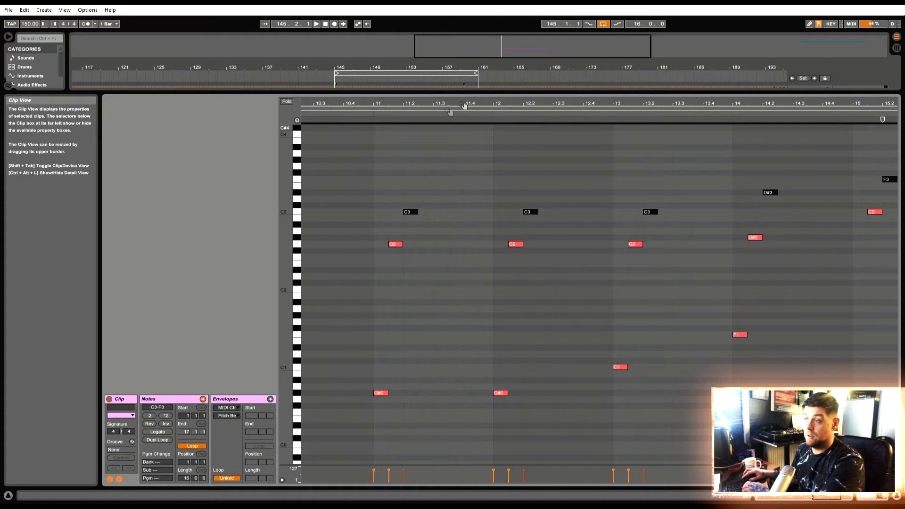
{"action": "left_click_drag", "start_coordinate": [470, 107], "coordinate": [469, 52]}
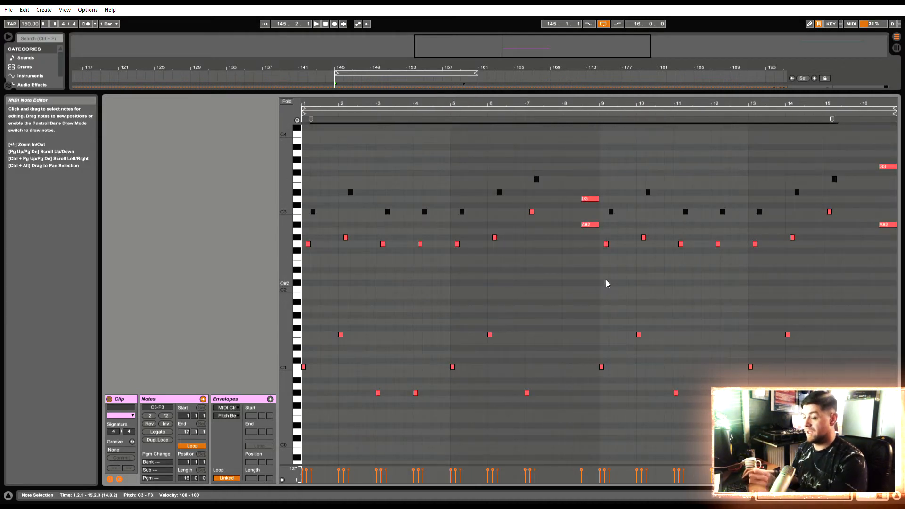
{"action": "key", "text": "space"}
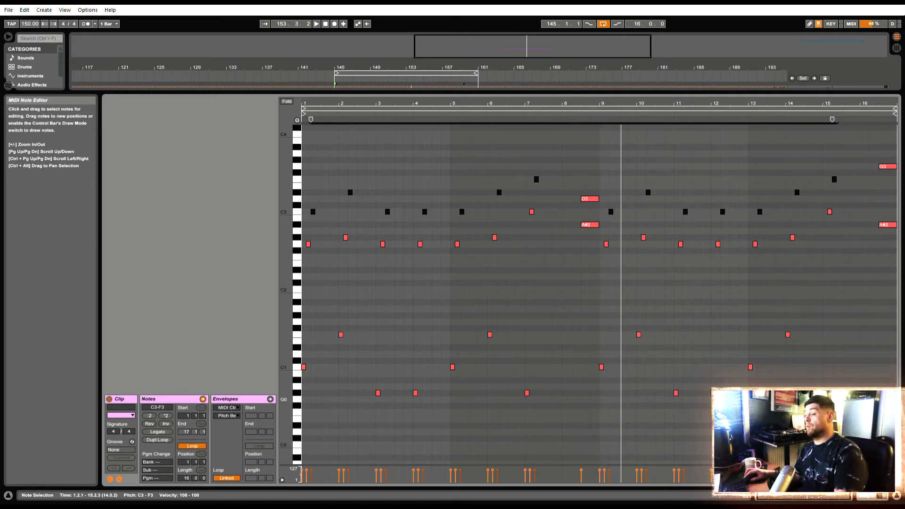
Duplicate the three-note arpeggios of bars 1 to 7 and 9 to 15 to start at 1.2.3 within each bar, and audition the result
{"action": "left_click_drag", "start_coordinate": [855, 416], "coordinate": [601, 146]}
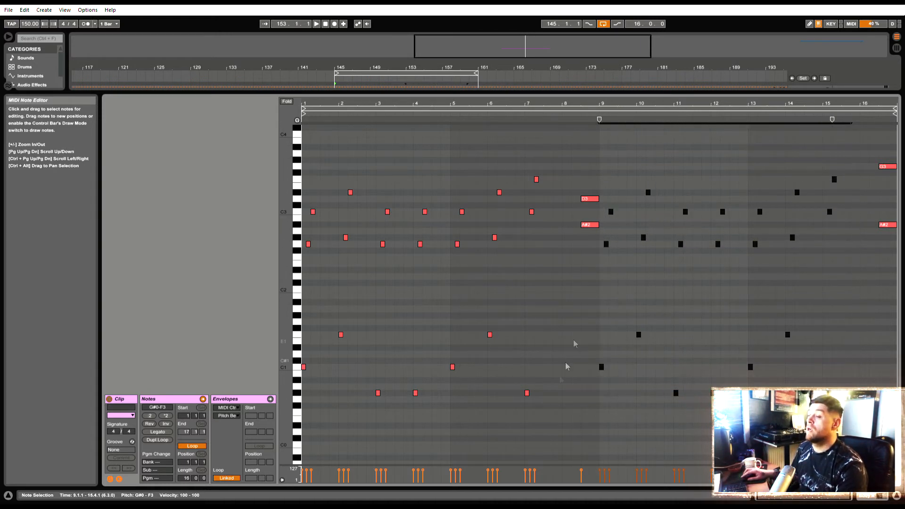
{"action": "left_click_drag", "start_coordinate": [560, 419], "coordinate": [322, 326]}
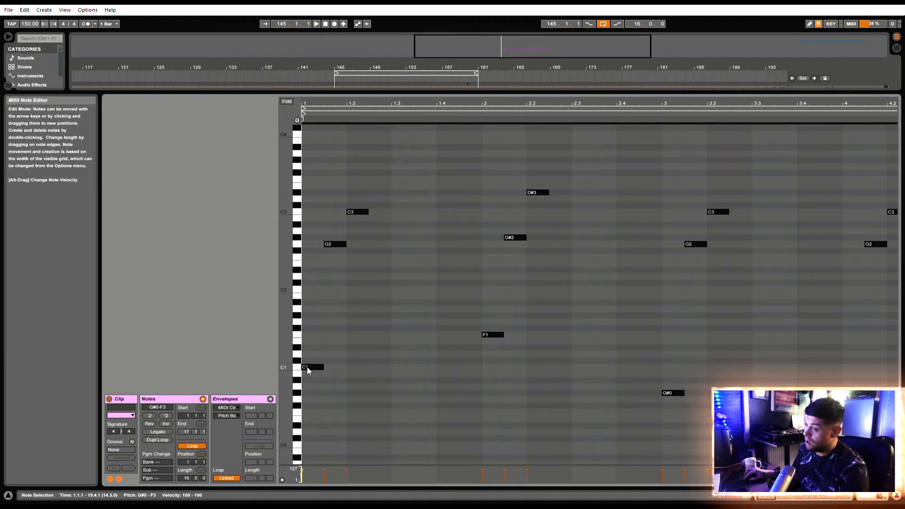
{"action": "left_click_drag", "start_coordinate": [307, 366], "coordinate": [416, 365]}
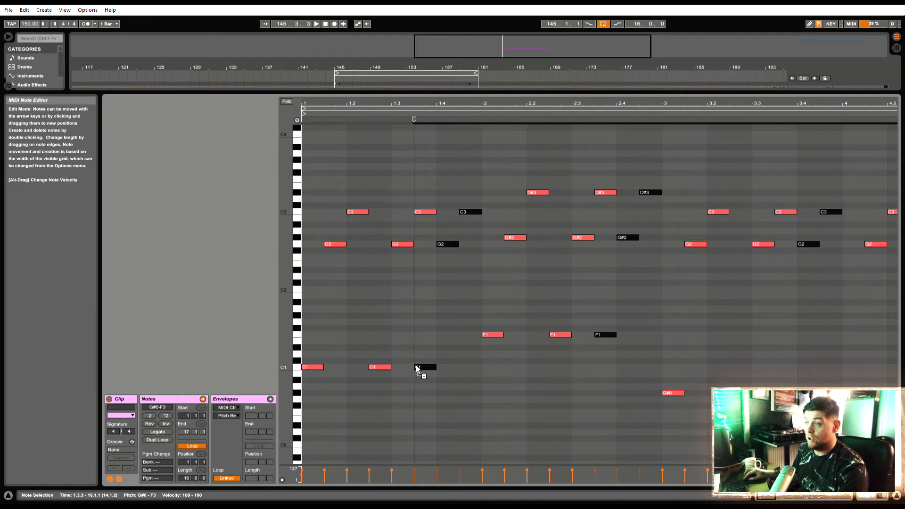
{"action": "key", "text": "ctrl+z"}
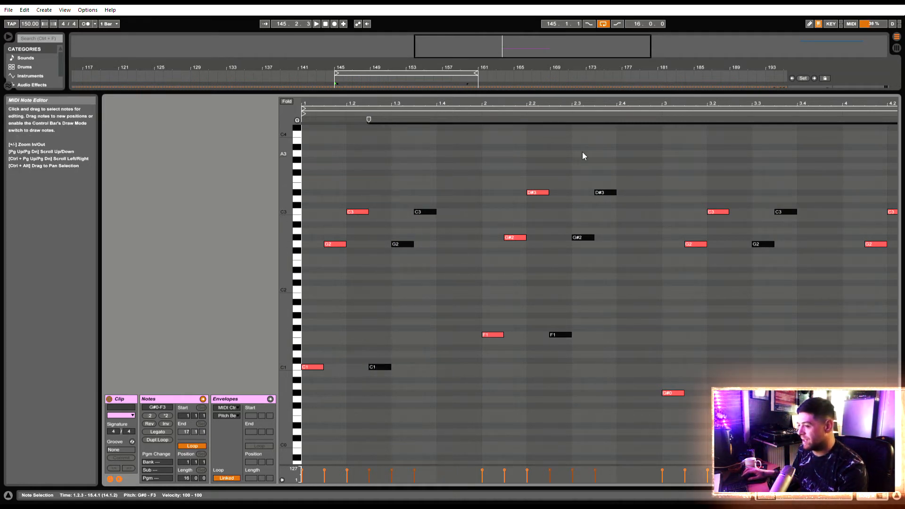
{"action": "left_click_drag", "start_coordinate": [370, 118], "coordinate": [365, 110]}
{"action": "key", "text": "space"}
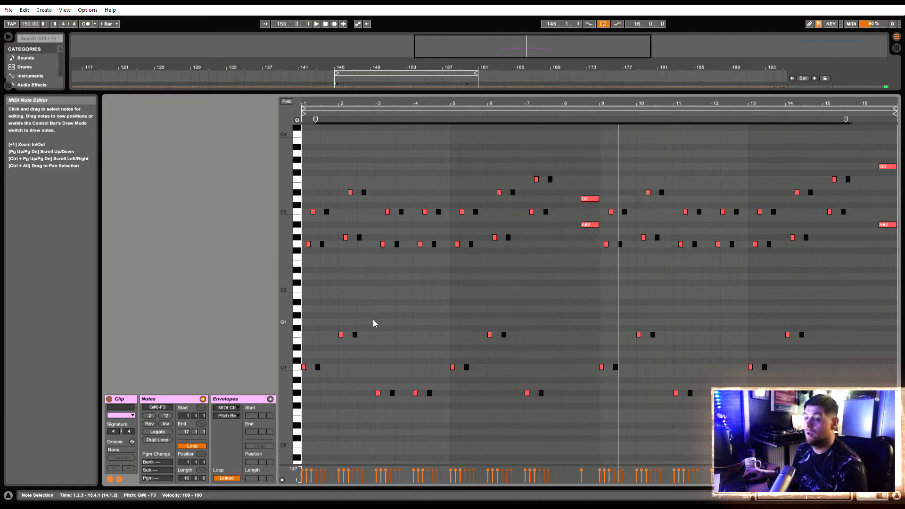
{"action": "key", "text": "space"}
Copy only the duplicated bass notes to beat 4 of each bar, and again an eighth note later transposed up from C1 to G2
{"action": "left_click_drag", "start_coordinate": [307, 103], "coordinate": [307, 137]}
{"action": "key", "text": "minus"}
{"action": "key", "text": "minus"}
{"action": "key", "text": "minus"}
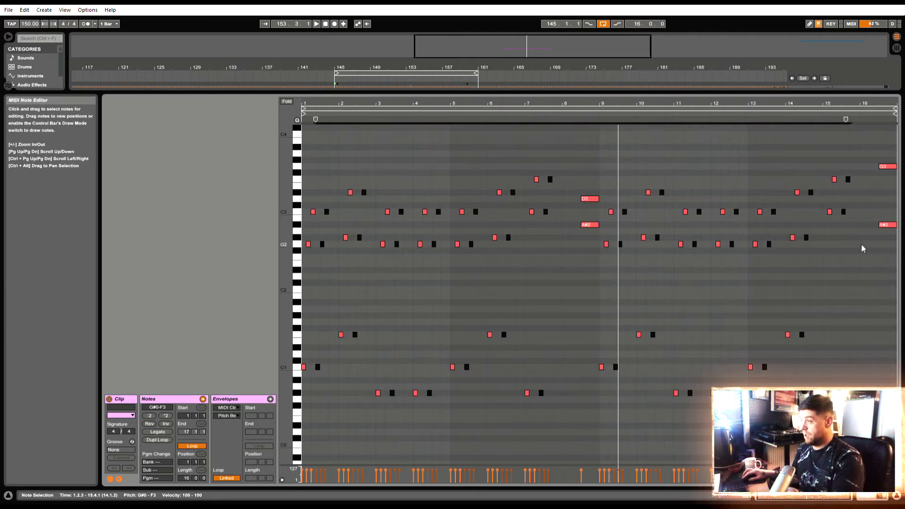
{"action": "left_click_drag", "start_coordinate": [853, 254], "coordinate": [844, 152]}
{"action": "left_click_drag", "start_coordinate": [813, 261], "coordinate": [804, 176]}
{"action": "left_click_drag", "start_coordinate": [777, 214], "coordinate": [730, 200]}
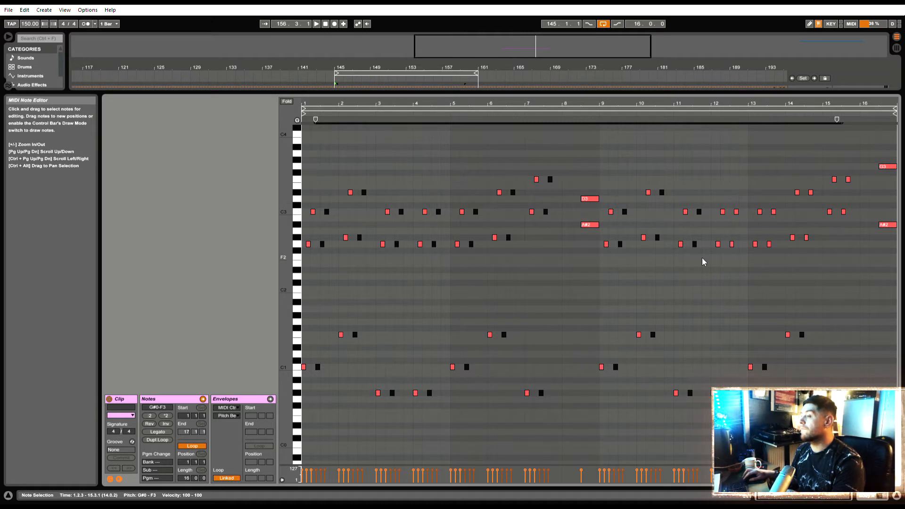
{"action": "left_click_drag", "start_coordinate": [702, 258], "coordinate": [700, 201]}
{"action": "left_click_drag", "start_coordinate": [698, 253], "coordinate": [654, 170]}
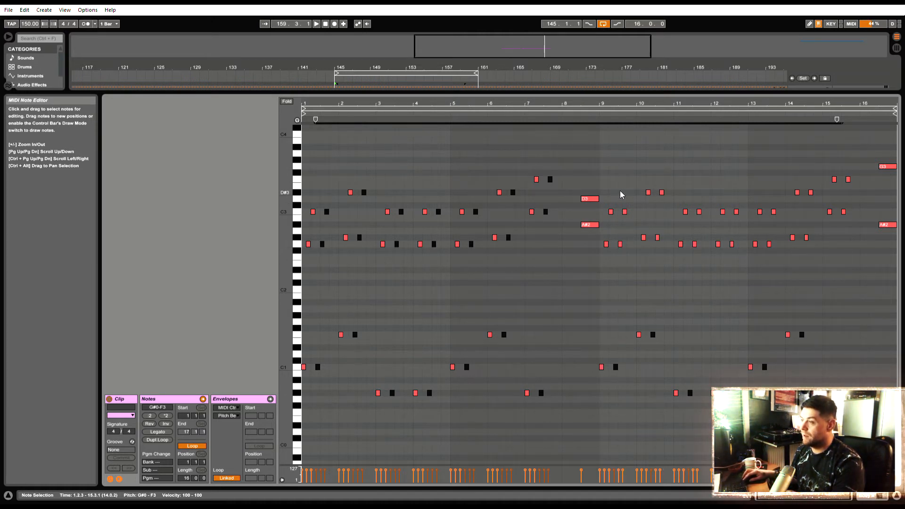
{"action": "left_click_drag", "start_coordinate": [557, 227], "coordinate": [547, 170]}
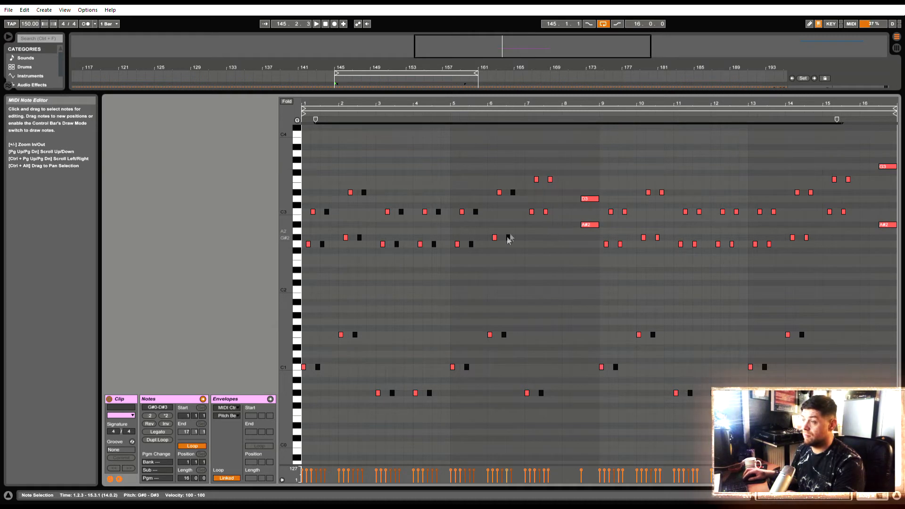
{"action": "left_click_drag", "start_coordinate": [521, 245], "coordinate": [512, 190]}
{"action": "left_click_drag", "start_coordinate": [478, 253], "coordinate": [473, 203]}
{"action": "left_click_drag", "start_coordinate": [447, 257], "coordinate": [435, 199]}
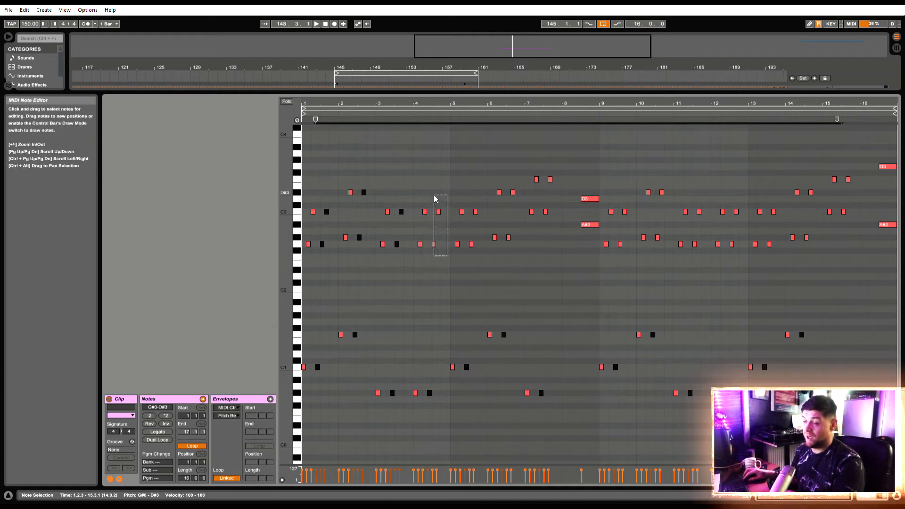
{"action": "left_click_drag", "start_coordinate": [405, 260], "coordinate": [404, 200]}
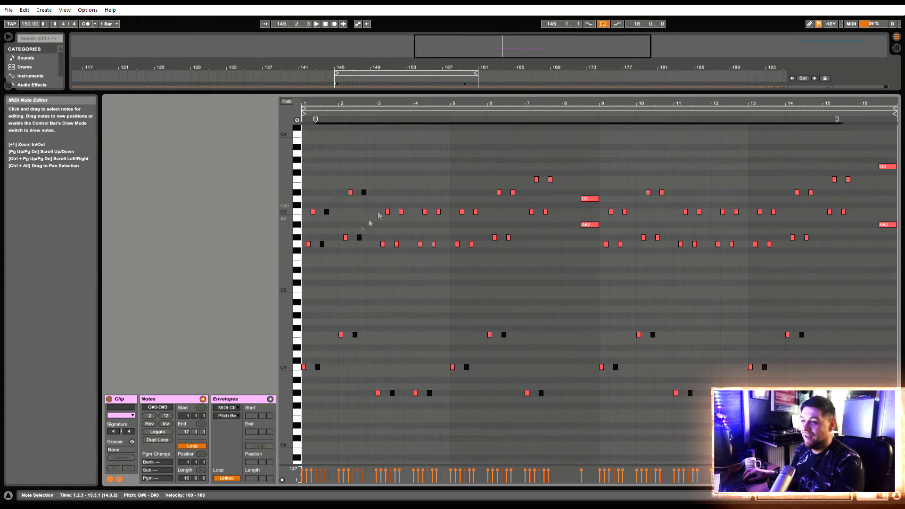
{"action": "left_click_drag", "start_coordinate": [369, 253], "coordinate": [359, 171]}
{"action": "left_click_drag", "start_coordinate": [333, 257], "coordinate": [324, 206]}
{"action": "left_click_drag", "start_coordinate": [317, 107], "coordinate": [317, 156]}
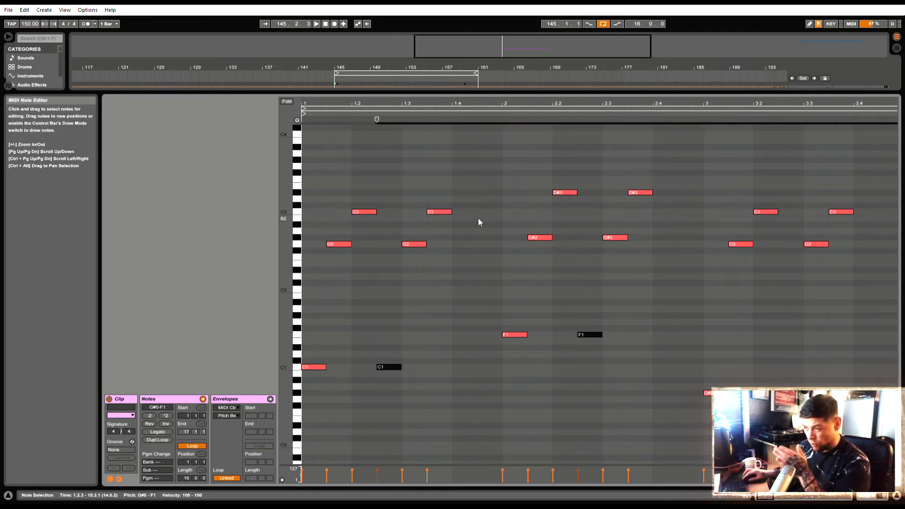
{"action": "left_click_drag", "start_coordinate": [488, 104], "coordinate": [488, 89]}
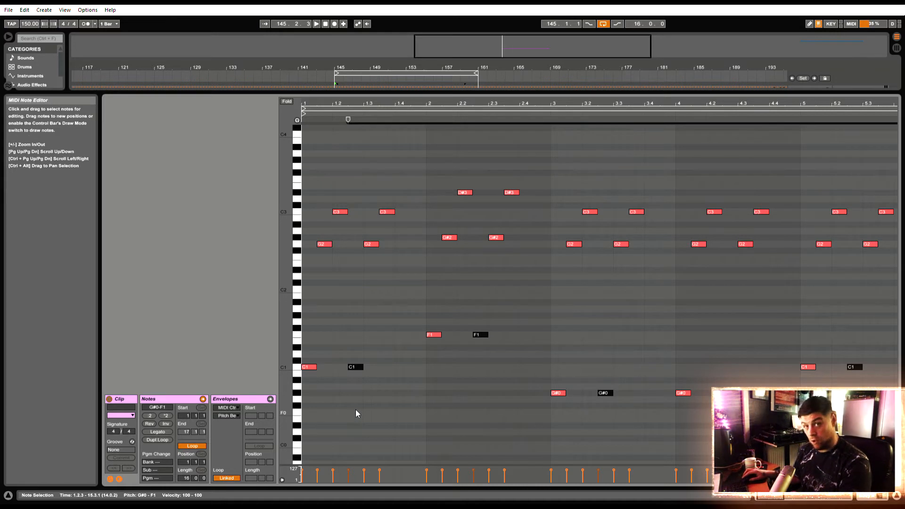
{"action": "left_click_drag", "start_coordinate": [353, 366], "coordinate": [419, 245]}
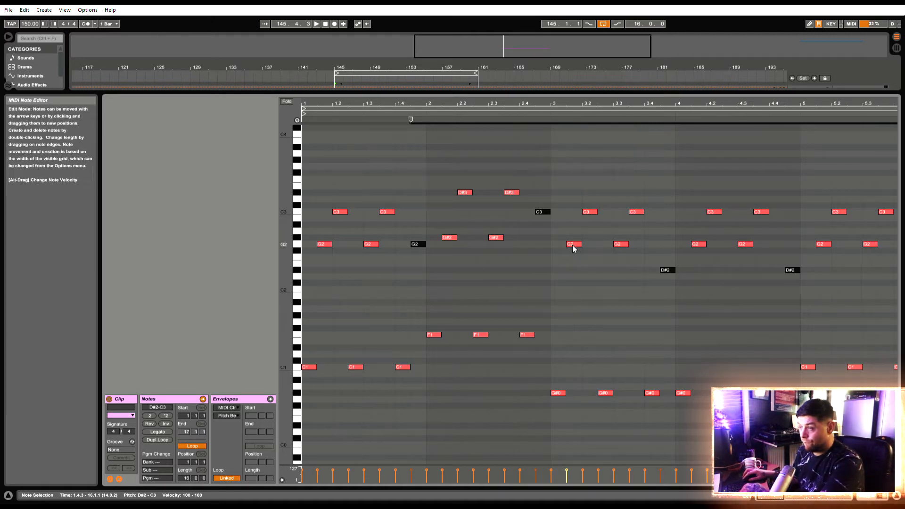
Raise the D#2 notes at 3.4.3 and 4.4.3 to G2 and lower the C3 note at 2.4.3 to G#2
{"action": "left_click_drag", "start_coordinate": [801, 288], "coordinate": [654, 267]}
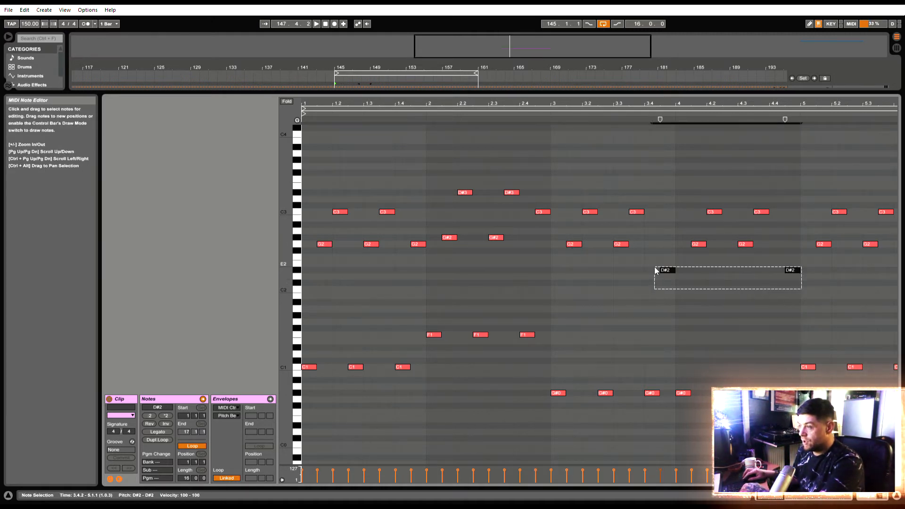
{"action": "key", "text": "Up"}
{"action": "key", "text": "Up"}
{"action": "key", "text": "Up"}
{"action": "key", "text": "Up"}
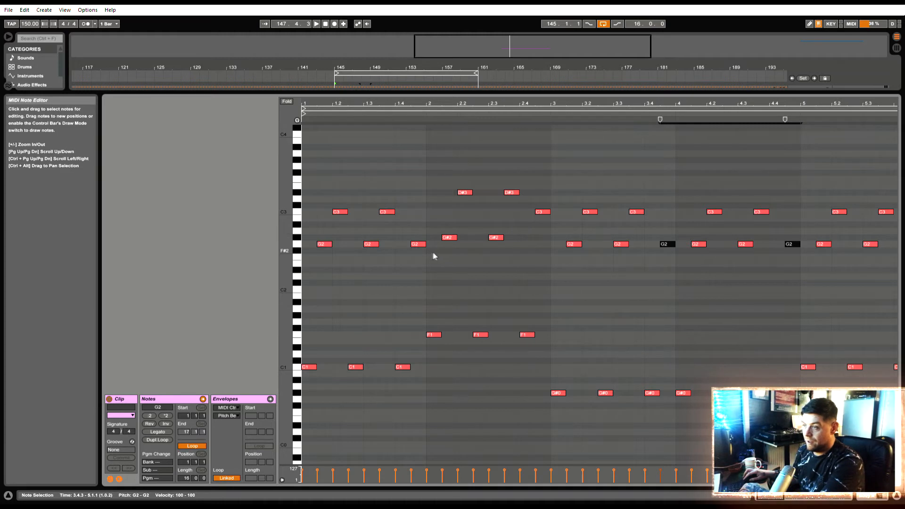
{"action": "left_click", "coordinate": [542, 211]}
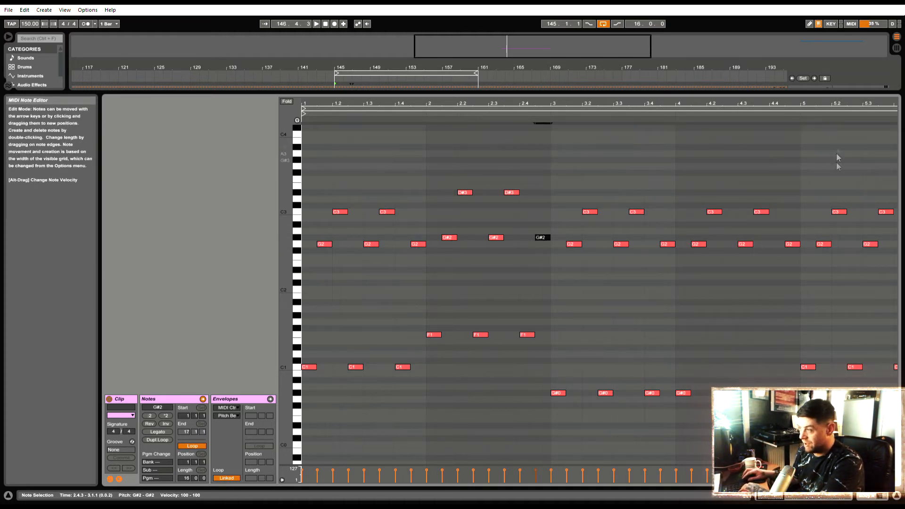
Raise the D#2 note at 7.4.3 to C3
{"action": "left_click_drag", "start_coordinate": [849, 104], "coordinate": [409, 103]}
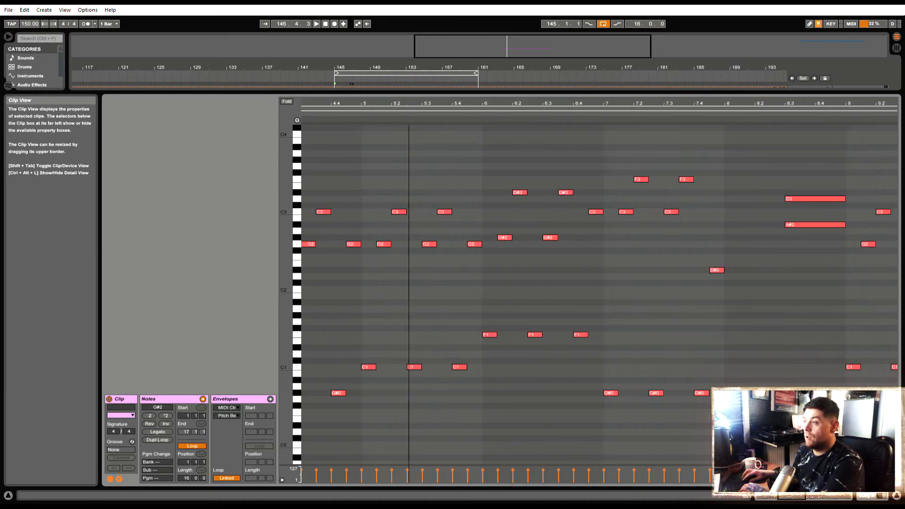
{"action": "left_click", "coordinate": [715, 270]}
{"action": "key", "text": "Up"}
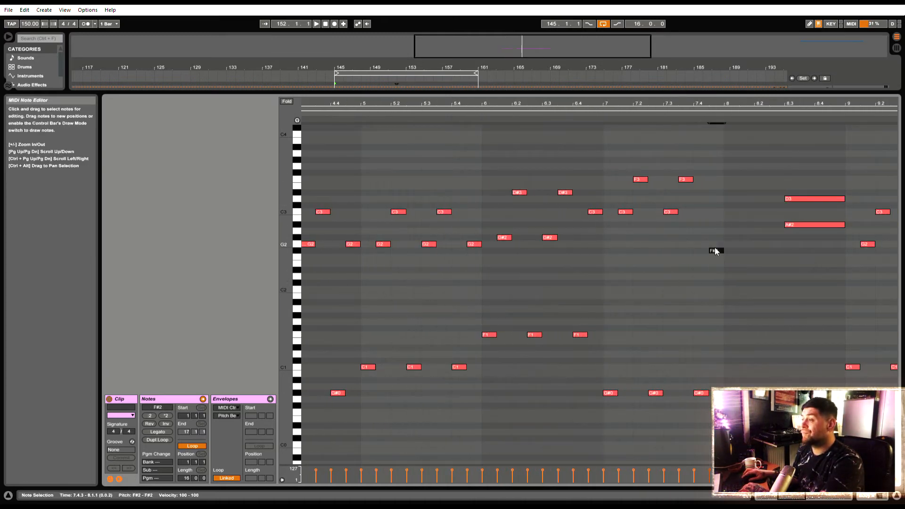
{"action": "key", "text": "Up"}
{"action": "key", "text": "Up"}
{"action": "key", "text": "Up"}
{"action": "key", "text": "Up"}
{"action": "key", "text": "Up"}
{"action": "key", "text": "Up"}
{"action": "key", "text": "Up"}
{"action": "key", "text": "Up"}
Raise the D#2 notes at 11.4.3 and 12.4.3 to G2
{"action": "left_click_drag", "start_coordinate": [802, 104], "coordinate": [470, 104]}
{"action": "left_click_drag", "start_coordinate": [705, 283], "coordinate": [613, 264]}
{"action": "key", "text": "Up"}
{"action": "key", "text": "Up"}
{"action": "key", "text": "Up"}
{"action": "key", "text": "Up"}
{"action": "key", "text": "Up"}
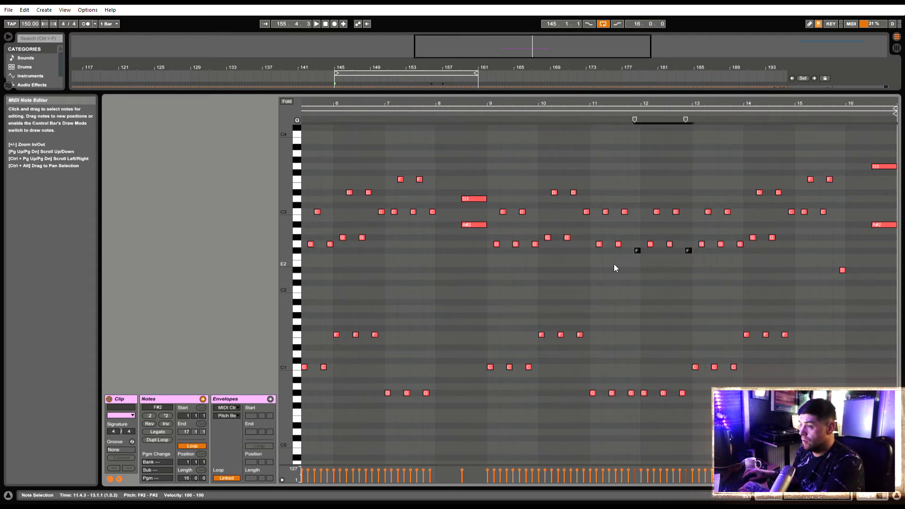
Lower the C3 notes at 10.4.3 and 14.4.3 to G#2
{"action": "left_click", "coordinate": [586, 211]}
{"action": "key", "text": "Down"}
{"action": "key", "text": "Down"}
{"action": "key", "text": "Down"}
{"action": "key", "text": "Down"}
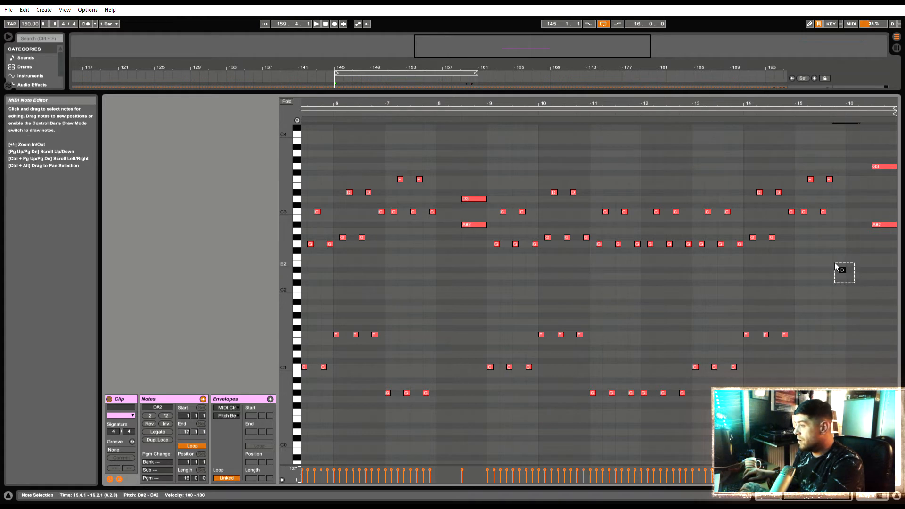
{"action": "left_click", "coordinate": [790, 212]}
{"action": "key", "text": "Down"}
{"action": "key", "text": "Down"}
Raise the D#2 note at 15.4.3 to C3 and audition the arpeggio
{"action": "left_click", "coordinate": [842, 271]}
{"action": "key", "text": "Up"}
{"action": "key", "text": "Up"}
{"action": "key", "text": "Up"}
{"action": "key", "text": "Up"}
{"action": "key", "text": "Up"}
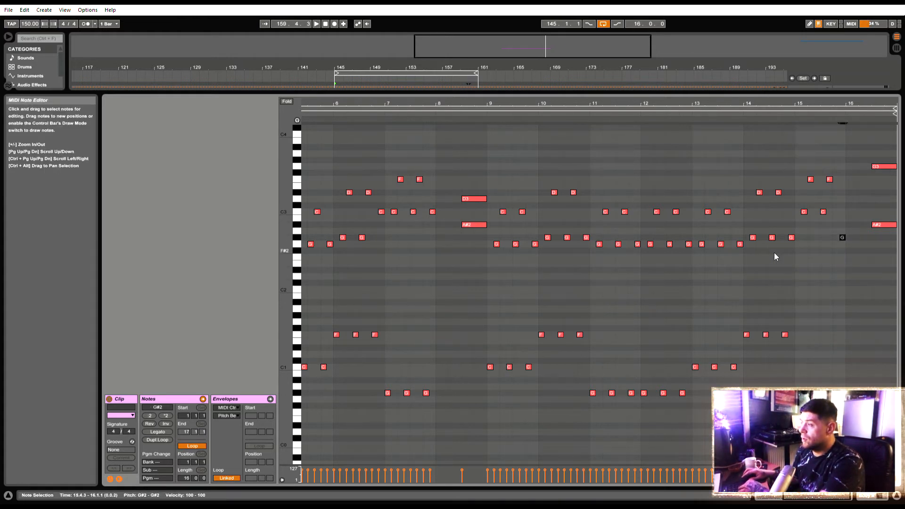
{"action": "key", "text": "Up"}
{"action": "key", "text": "Up"}
{"action": "key", "text": "Up"}
{"action": "key", "text": "Up"}
{"action": "left_click_drag", "start_coordinate": [602, 108], "coordinate": [687, 109]}
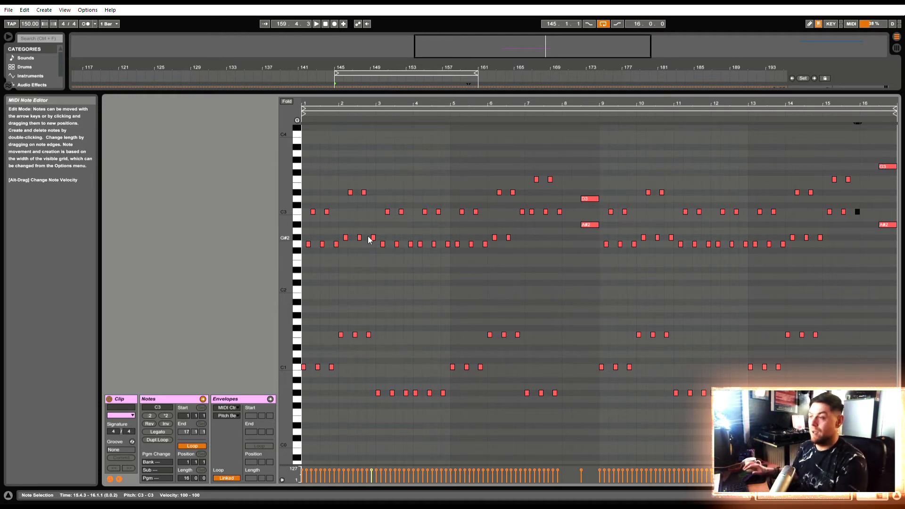
{"action": "key", "text": "space"}
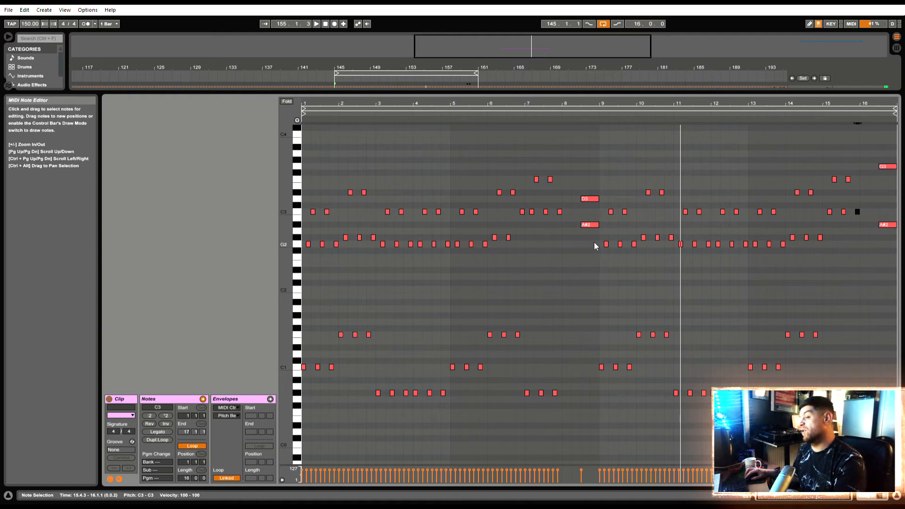
Copy the half-bar chords at 8.3.1 and 16.3.1 to the start of bars 8 and 16
{"action": "left_click", "coordinate": [593, 225]}
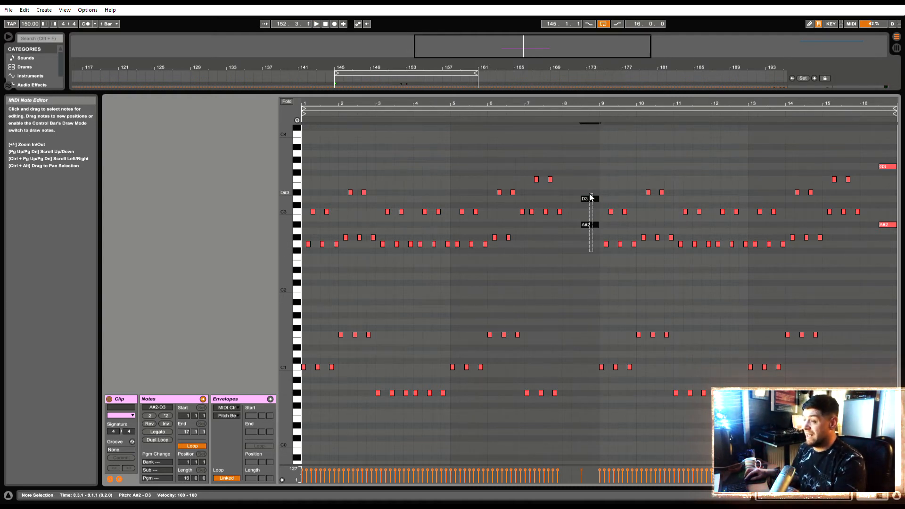
{"action": "left_click_drag", "start_coordinate": [592, 197], "coordinate": [578, 201]}
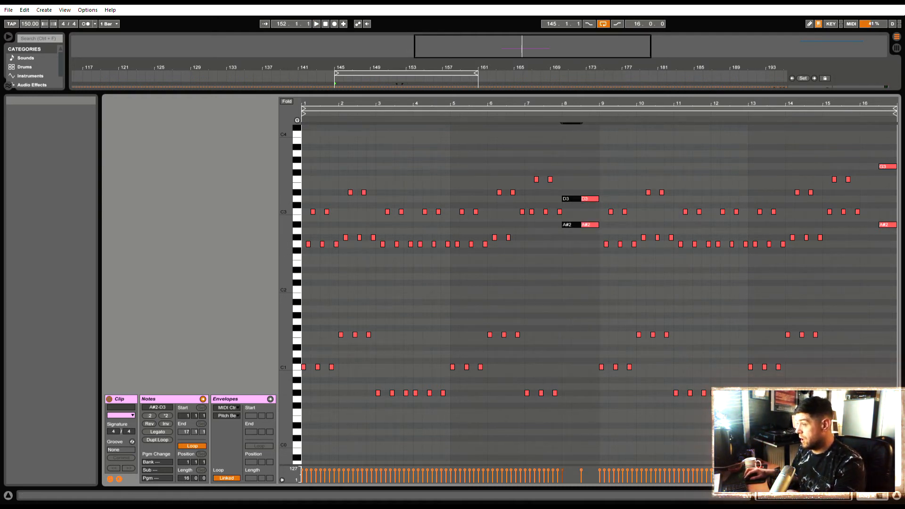
{"action": "left_click_drag", "start_coordinate": [885, 243], "coordinate": [867, 166]}
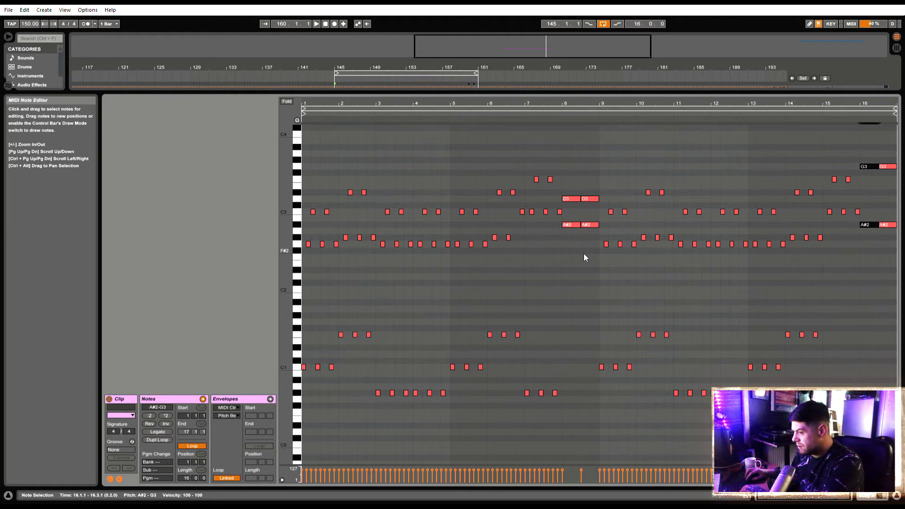
Lower both A#2 notes in bar 8 and both A#2 notes in bar 16 to G#2
{"action": "left_click_drag", "start_coordinate": [585, 251], "coordinate": [569, 221]}
{"action": "key", "text": "Down"}
{"action": "key", "text": "Down"}
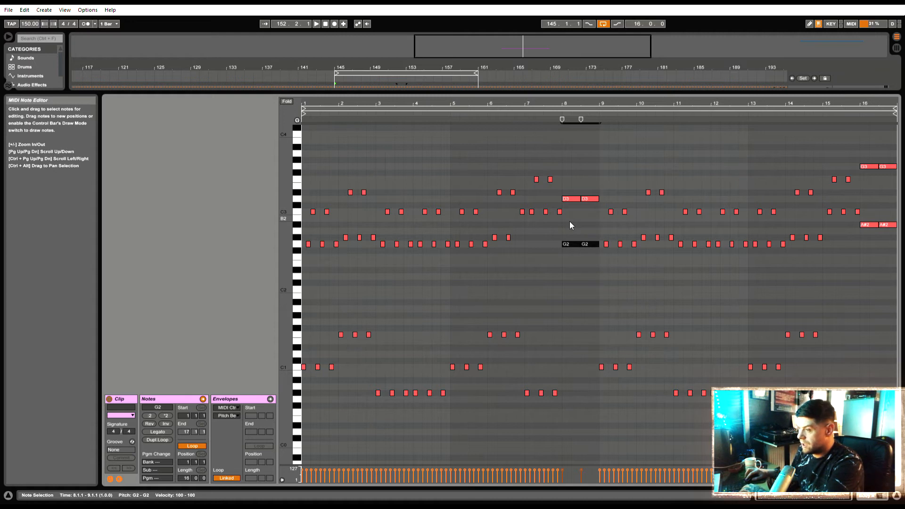
{"action": "left_click", "coordinate": [865, 225]}
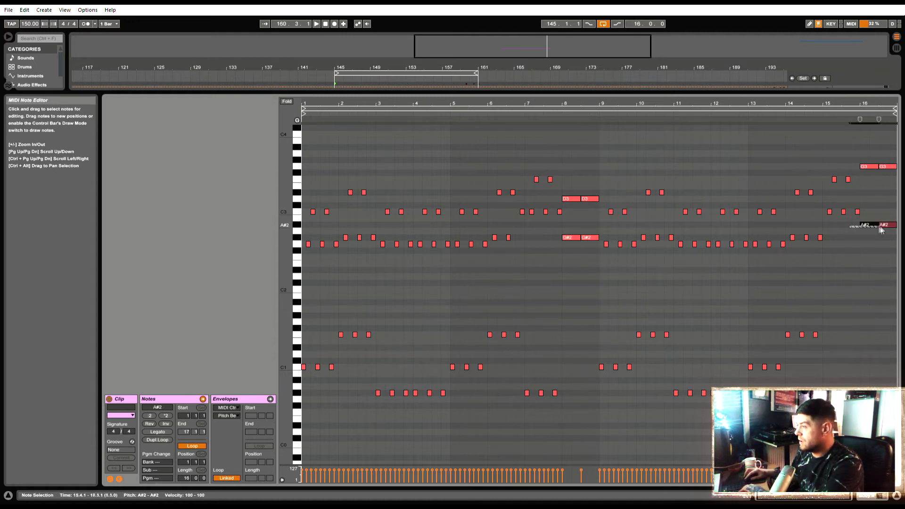
{"action": "key", "text": "Down"}
{"action": "key", "text": "Down"}
During playback, raise the upper note at 8.1.1 to D#3 and the upper note at 16.3.1 to G#3
{"action": "key", "text": "space"}
{"action": "left_click_drag", "start_coordinate": [571, 198], "coordinate": [570, 193]}
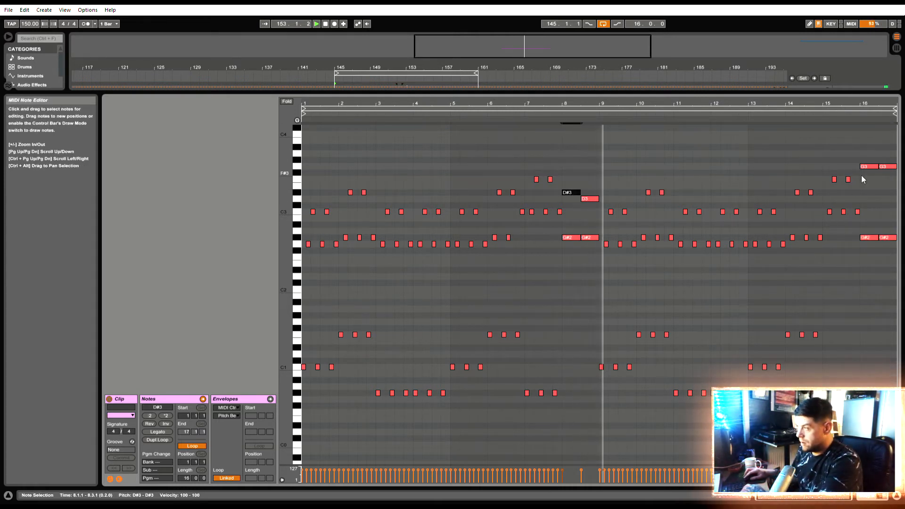
{"action": "left_click", "coordinate": [884, 167]}
{"action": "key", "text": "Up"}
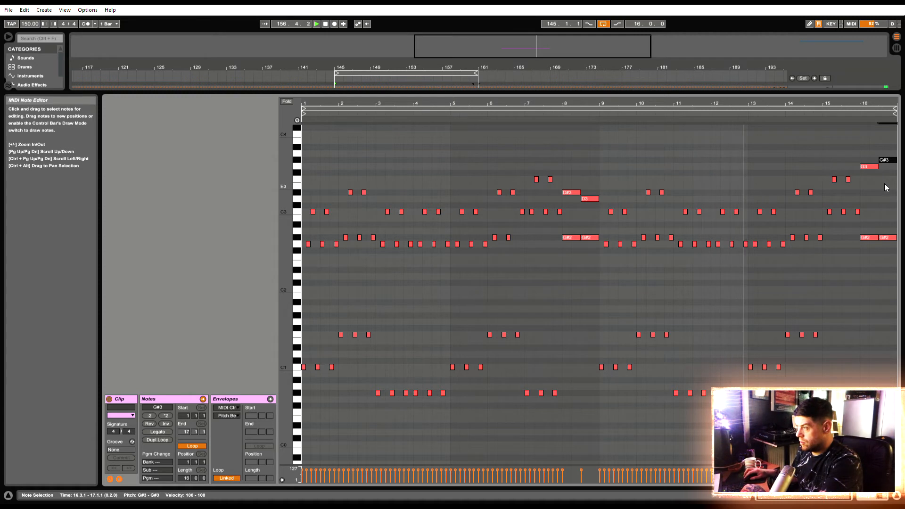
Raise the G#2 note at 2.4.3 to D3 and the G2 note at 3.4.3 to C3 while auditioning the opening bars
{"action": "left_click_drag", "start_coordinate": [892, 274], "coordinate": [867, 146]}
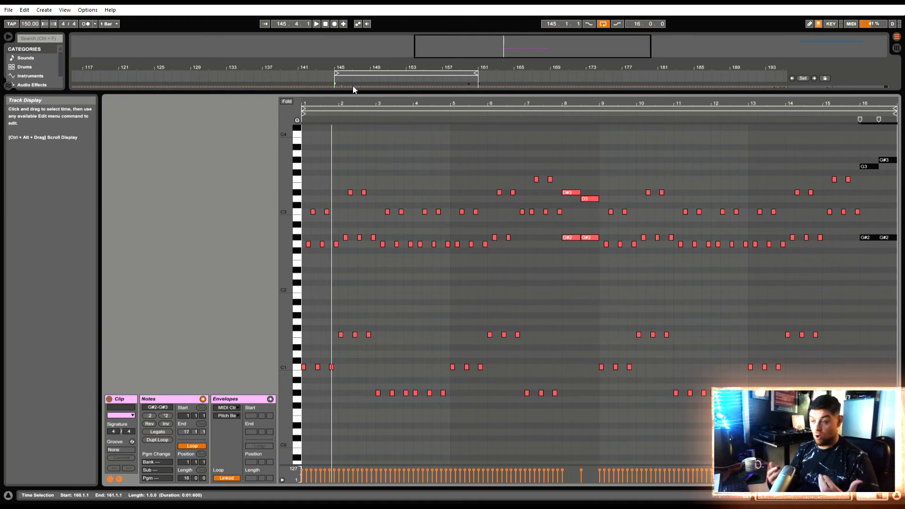
{"action": "left_click_drag", "start_coordinate": [309, 104], "coordinate": [307, 123]}
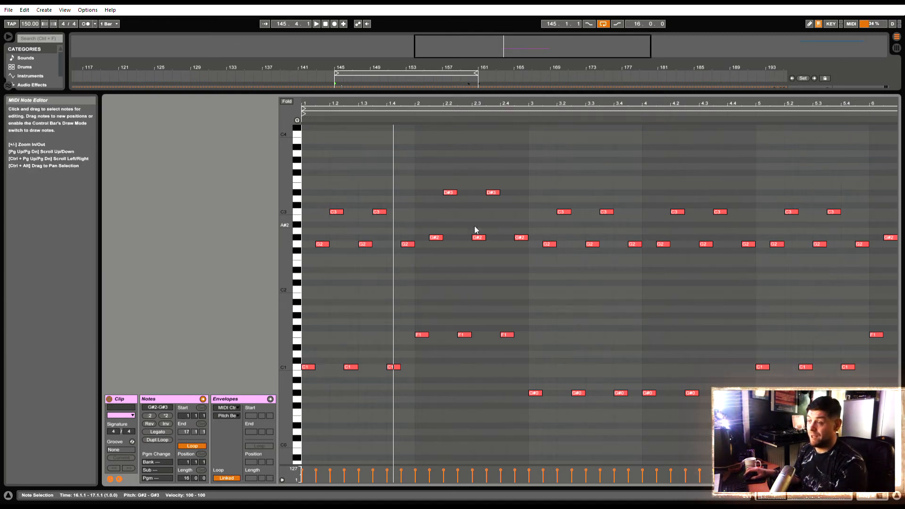
{"action": "left_click", "coordinate": [331, 282]}
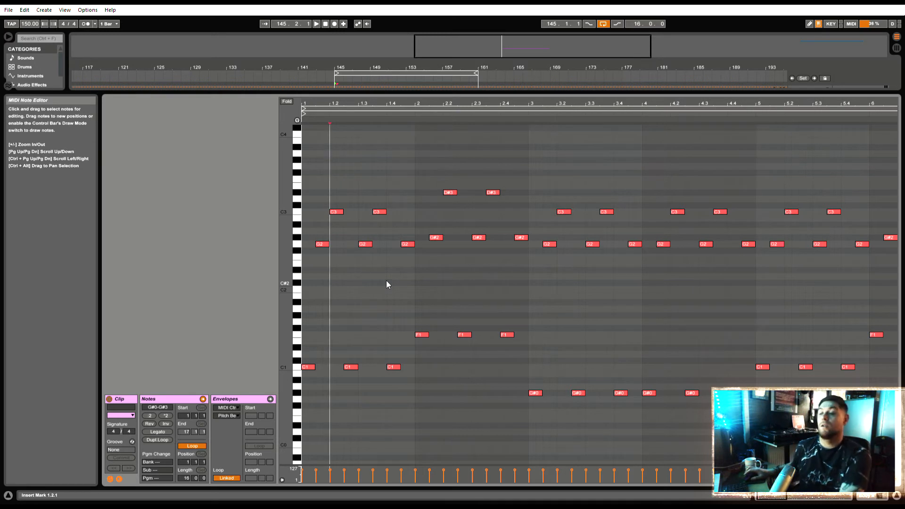
{"action": "key", "text": "space"}
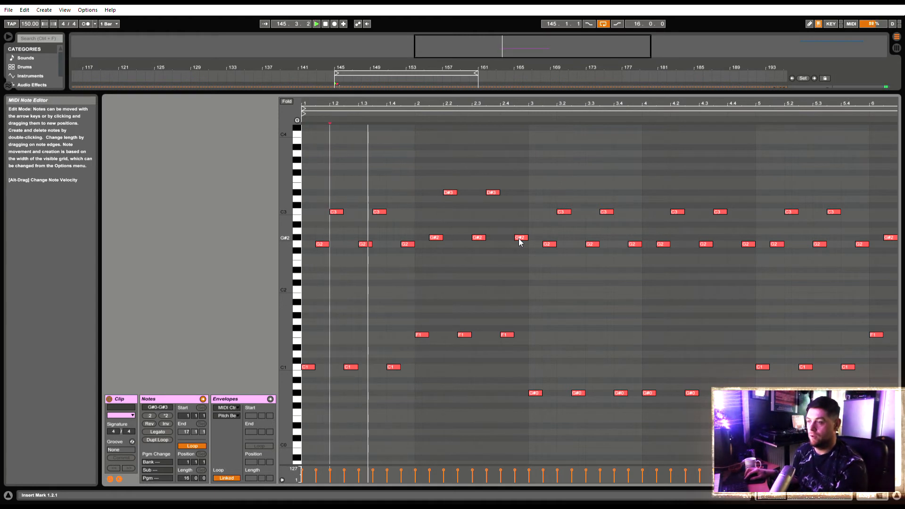
{"action": "left_click_drag", "start_coordinate": [518, 239], "coordinate": [519, 201]}
{"action": "key", "text": "space"}
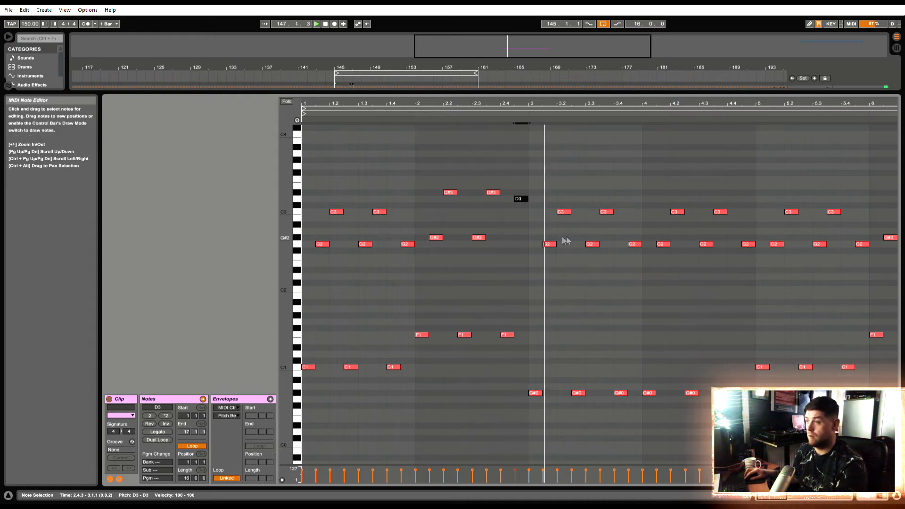
{"action": "left_click_drag", "start_coordinate": [636, 245], "coordinate": [635, 211]}
{"action": "key", "text": "space"}
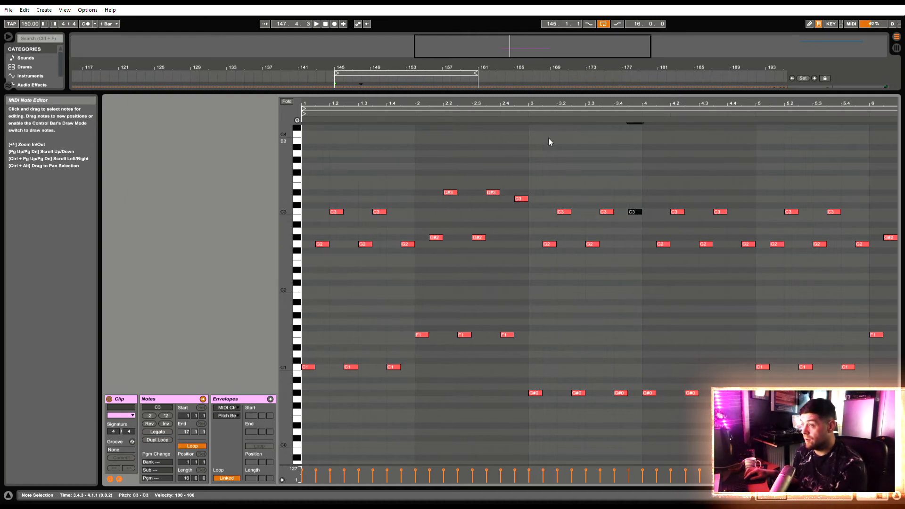
Raise the G2 note at 4.4.3 to A#2, copy the bass note at 4.4.1 up to D3, and audition the change
{"action": "key", "text": "space"}
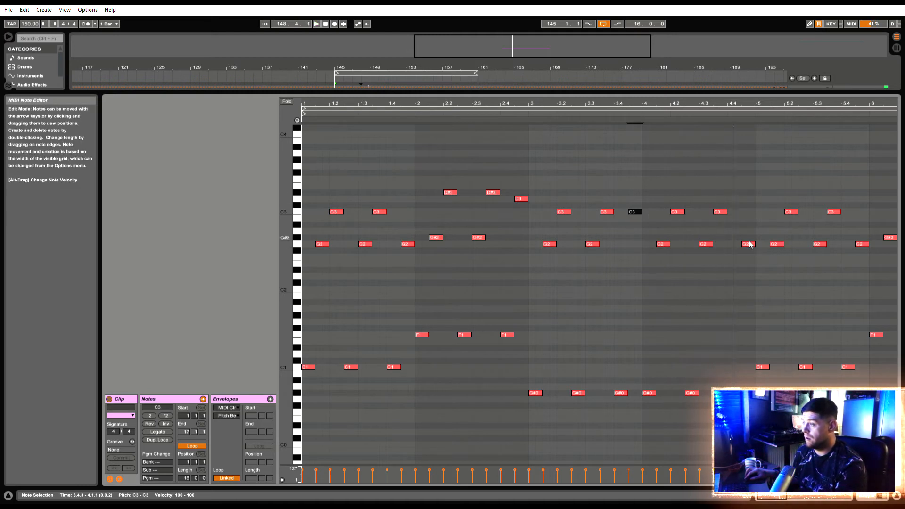
{"action": "left_click_drag", "start_coordinate": [750, 244], "coordinate": [753, 230]}
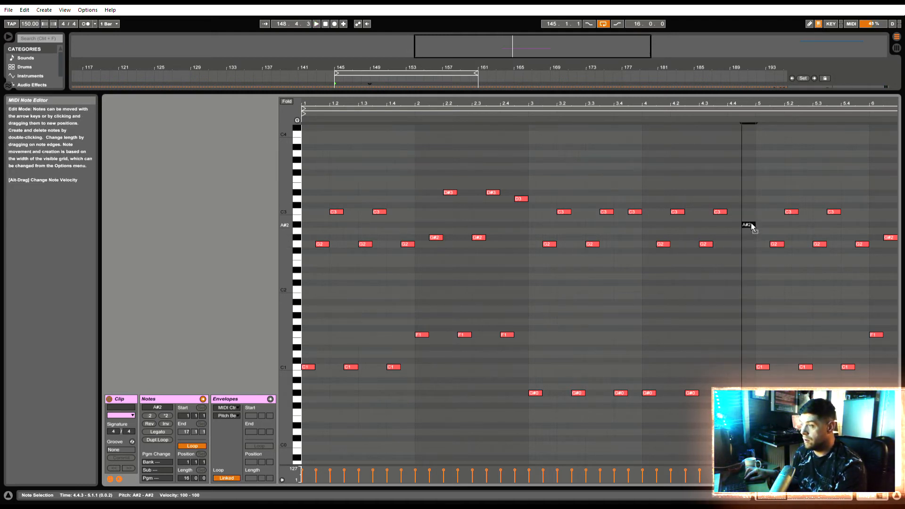
{"action": "left_click_drag", "start_coordinate": [739, 394], "coordinate": [740, 209]}
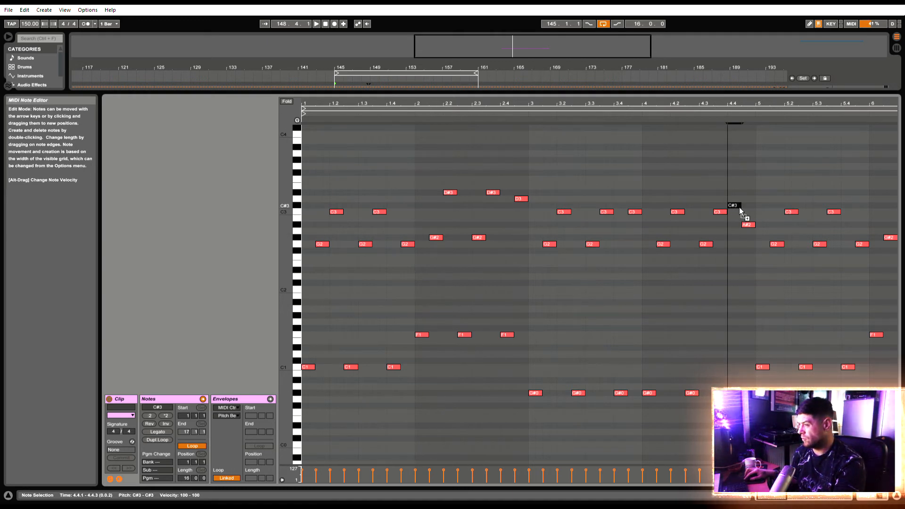
{"action": "left_click_drag", "start_coordinate": [739, 205], "coordinate": [739, 201]}
{"action": "key", "text": "space"}
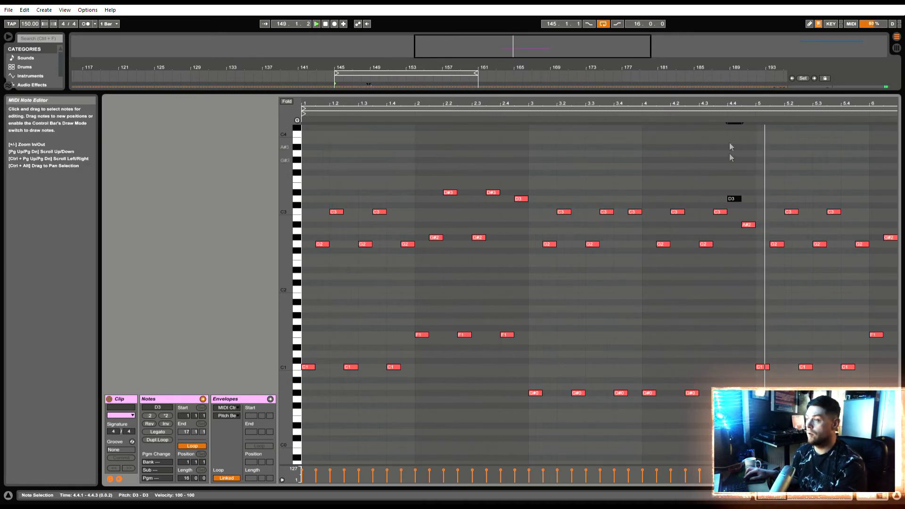
Audition the clip from its start and delete the G#0 bass note at 4.4.1
{"action": "key", "text": "space"}
{"action": "left_click_drag", "start_coordinate": [742, 108], "coordinate": [473, 108]}
{"action": "left_click", "coordinate": [304, 282]}
{"action": "key", "text": "space"}
{"action": "left_click_drag", "start_coordinate": [381, 105], "coordinate": [381, 122]}
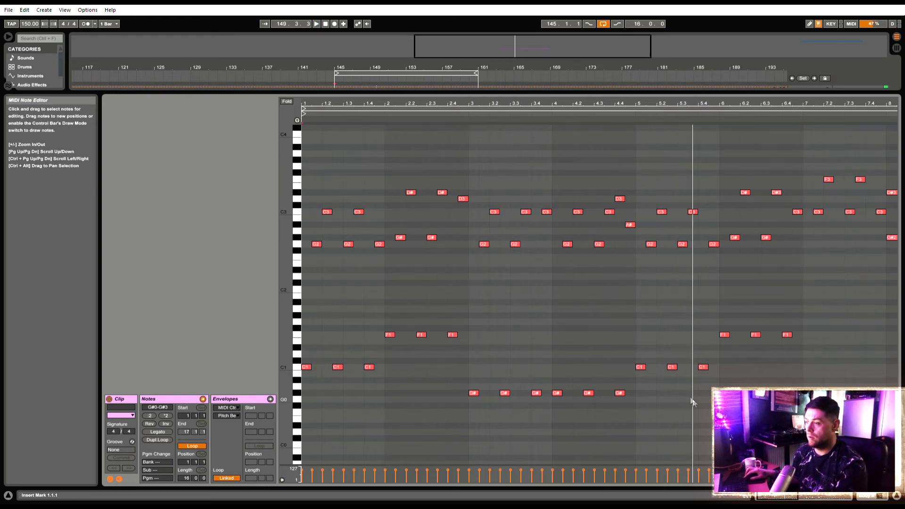
{"action": "scroll", "coordinate": [628, 260], "scroll_direction": "up", "scroll_amount": 3}
{"action": "scroll", "coordinate": [632, 283], "scroll_direction": "down", "scroll_amount": 4}
{"action": "left_click_drag", "start_coordinate": [626, 395], "coordinate": [618, 376]}
{"action": "key", "text": "Delete"}
{"action": "mouse_move", "coordinate": [680, 103]}
{"action": "left_mouse_down"}
{"action": "mouse_move", "coordinate": [679, 85]}
{"action": "mouse_move", "coordinate": [678, 96]}
{"action": "left_mouse_up"}
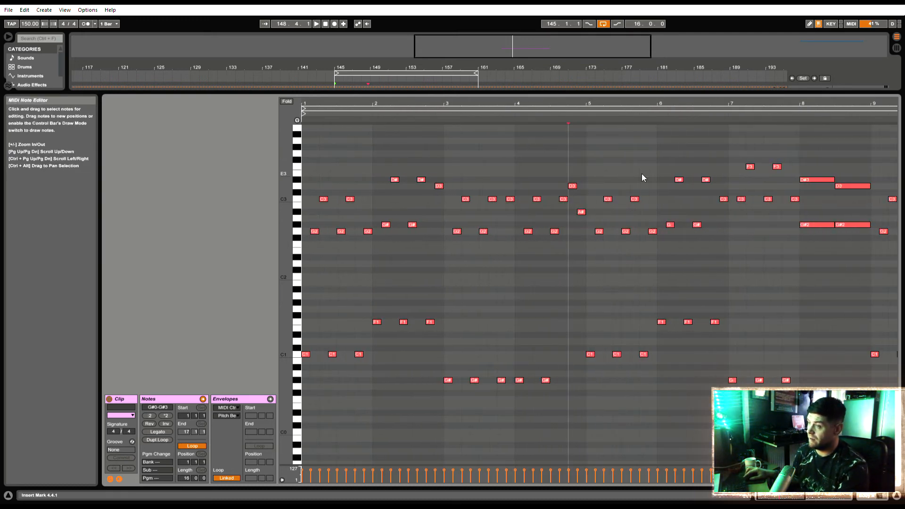
Raise the C3 notes at 6.4.3 and 7.4.3 to D3
{"action": "left_click_drag", "start_coordinate": [724, 200], "coordinate": [720, 188]}
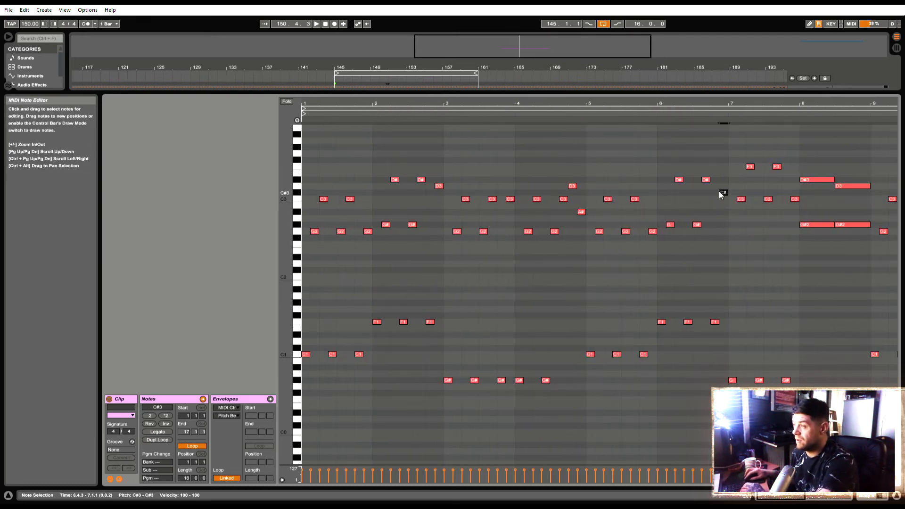
{"action": "left_click_drag", "start_coordinate": [795, 200], "coordinate": [793, 182]}
{"action": "key", "text": "Down"}
{"action": "key", "text": "Down"}
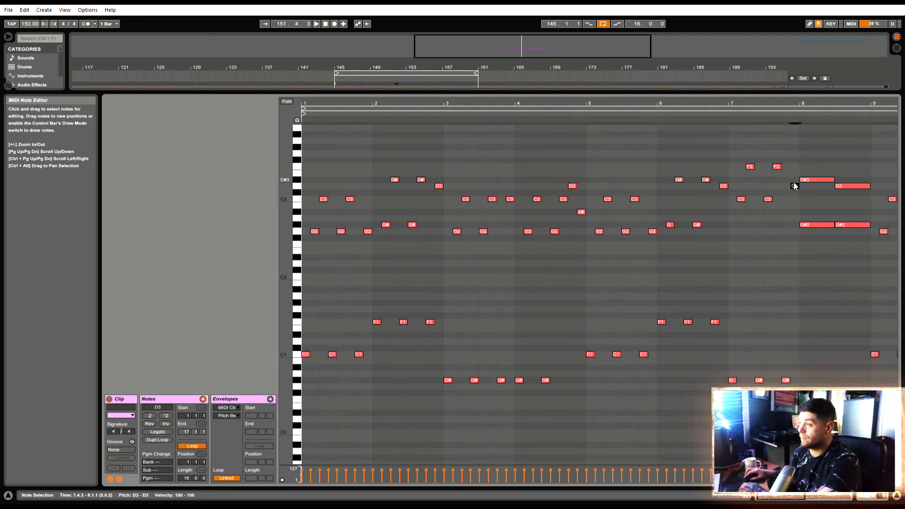
Delete all the arpeggio notes in bars 9 to 15, keeping the chords in bars 8 and 16
{"action": "left_click_drag", "start_coordinate": [757, 107], "coordinate": [549, 108]}
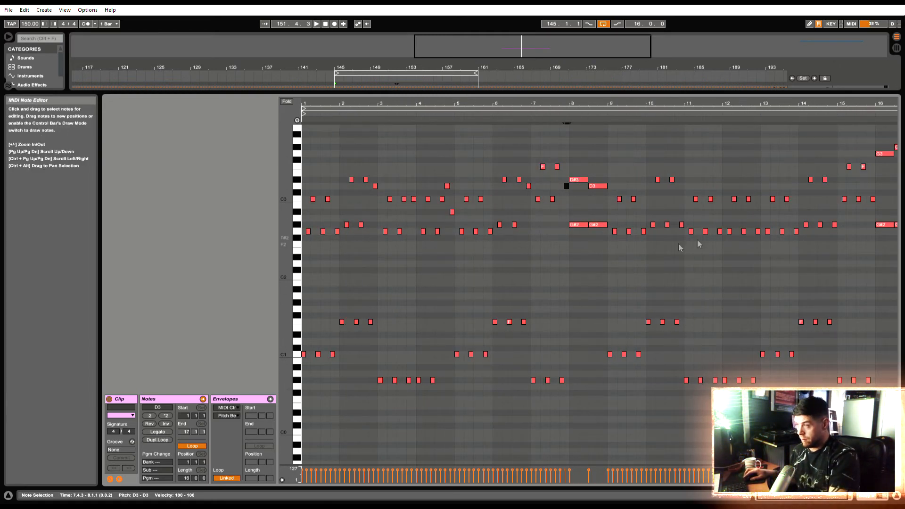
{"action": "left_click_drag", "start_coordinate": [566, 402], "coordinate": [302, 161]}
{"action": "left_click_drag", "start_coordinate": [610, 138], "coordinate": [871, 427]}
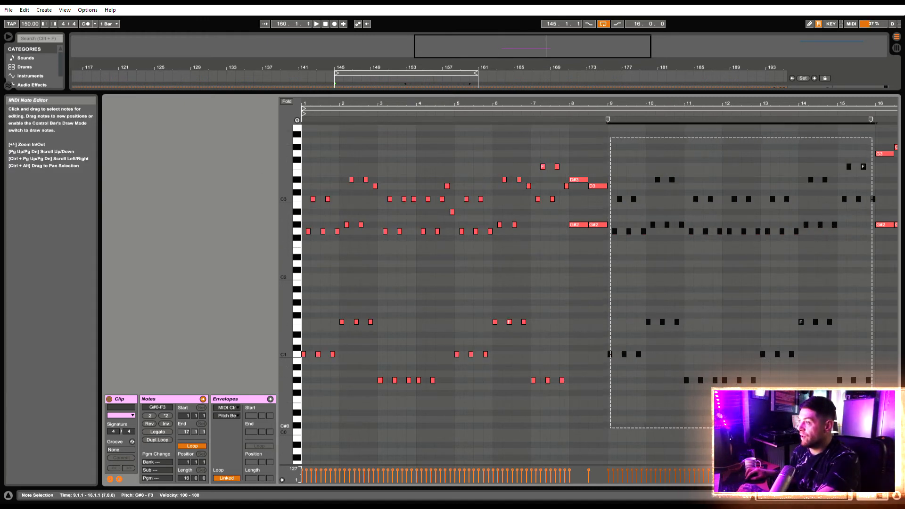
{"action": "key", "text": "Delete"}
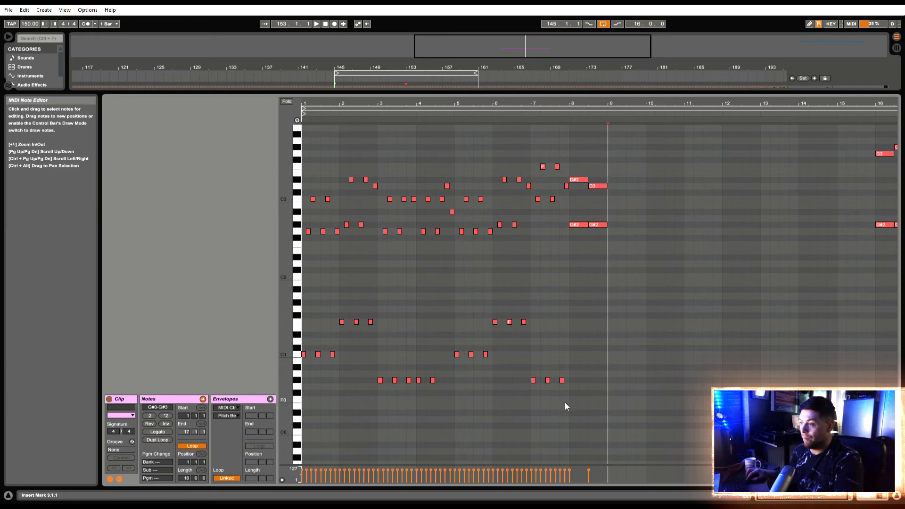
Copy the notes of bars 1 to 7 to start at bar 9 at the same pitches, and audition the clip
{"action": "left_click_drag", "start_coordinate": [565, 406], "coordinate": [300, 116]}
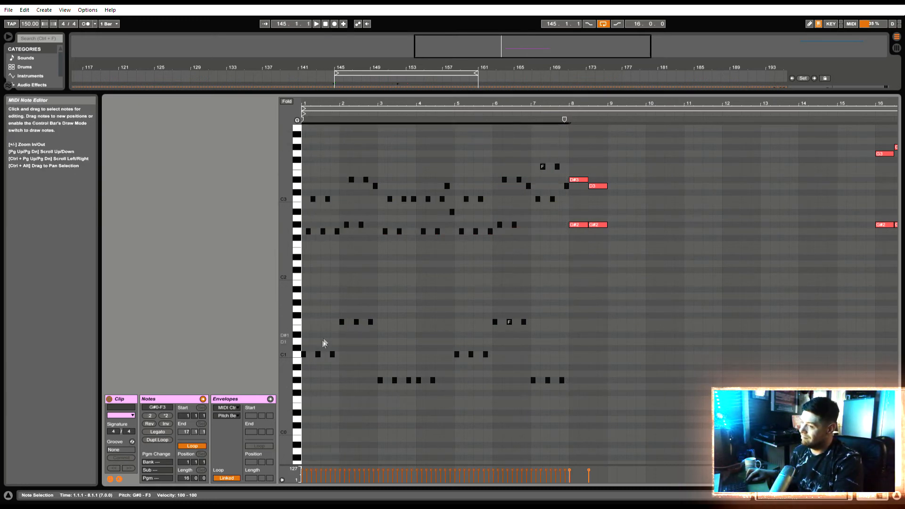
{"action": "left_click_drag", "start_coordinate": [305, 355], "coordinate": [615, 362]}
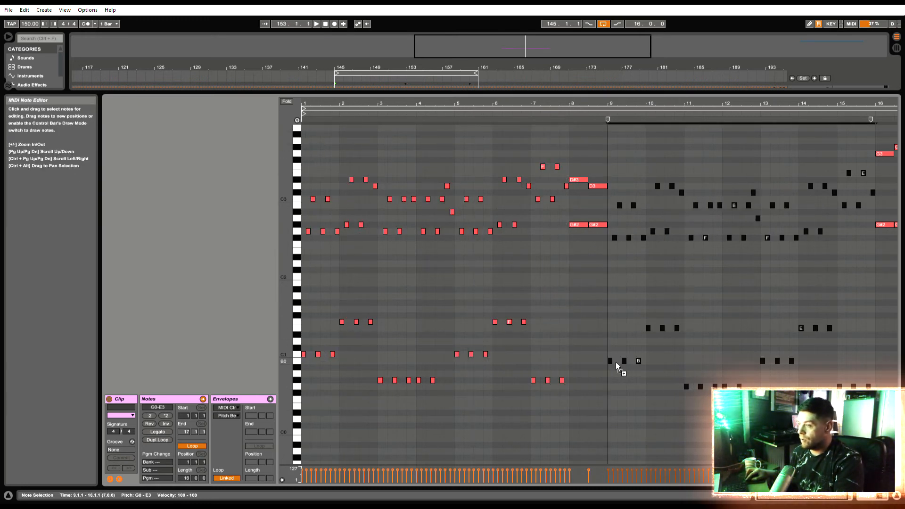
{"action": "key", "text": "space"}
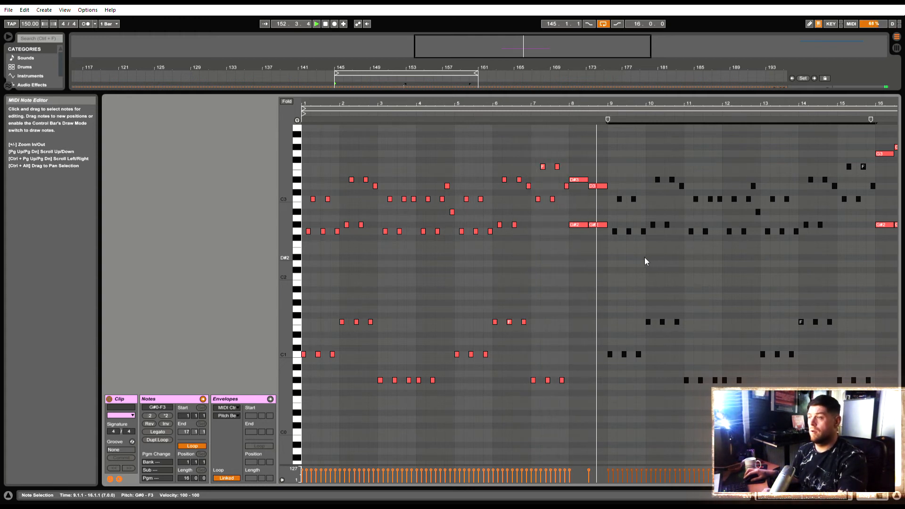
{"action": "left_click", "coordinate": [445, 277]}
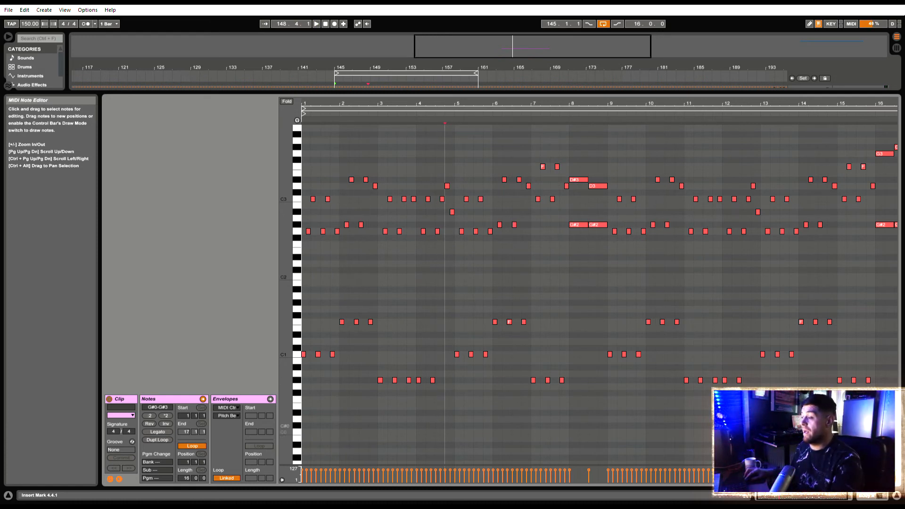
Duplicate the 16-bar Body A clip to start at bar 161 and set the arrangement loop around the copy
{"action": "left_click", "coordinate": [866, 496]}
{"action": "scroll", "coordinate": [510, 192], "scroll_direction": "up", "scroll_amount": 5}
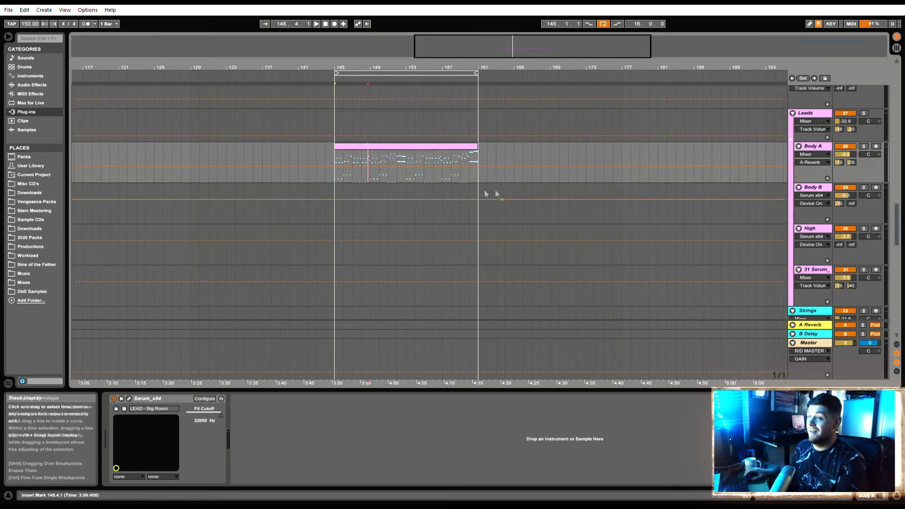
{"action": "key", "text": "space"}
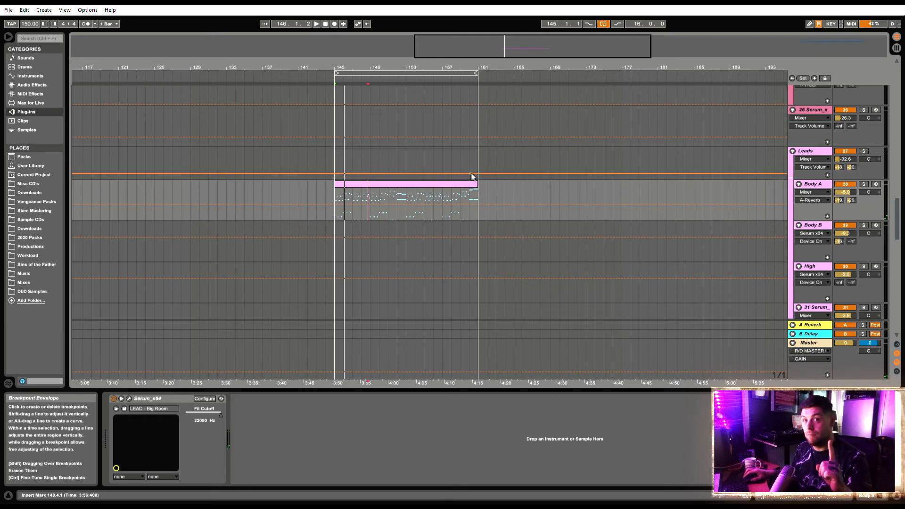
{"action": "left_click", "coordinate": [409, 184]}
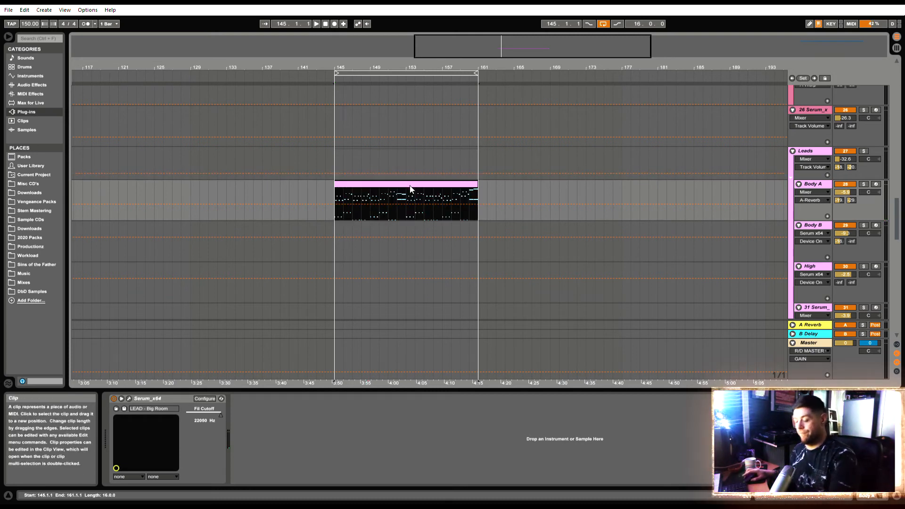
{"action": "key", "text": "ctrl+d"}
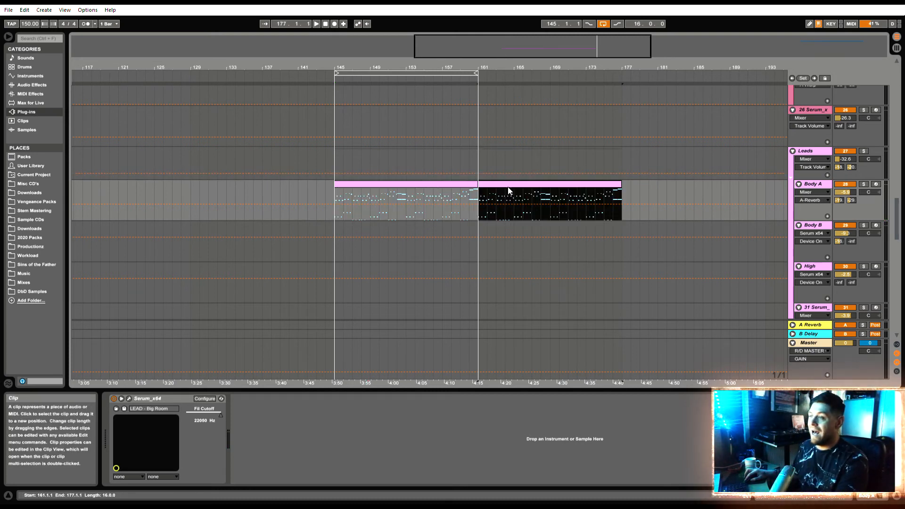
{"action": "key", "text": "ctrl+l"}
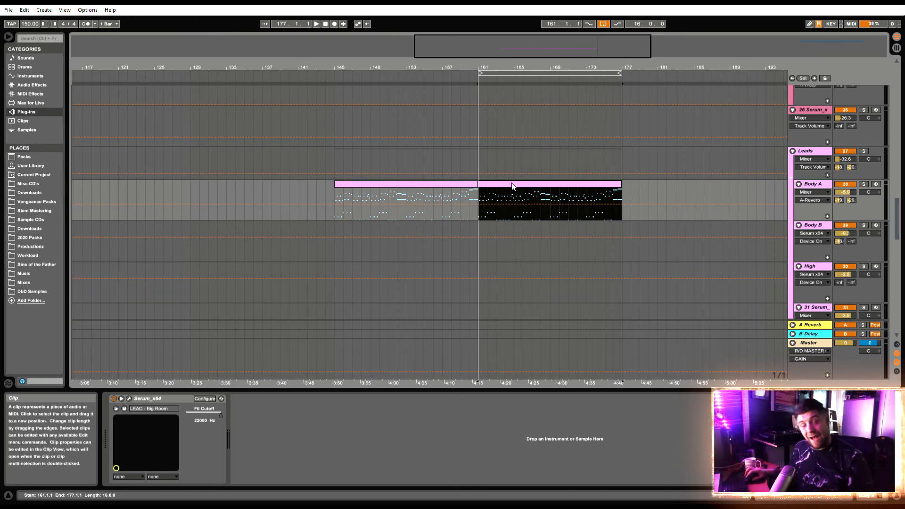
In the duplicated clip, copy the bar 1 C3 notes at 1.2.1 and 1.3.3 up to D#3, and the G2 at 1.4.3 up to C3
{"action": "double_click", "coordinate": [512, 185]}
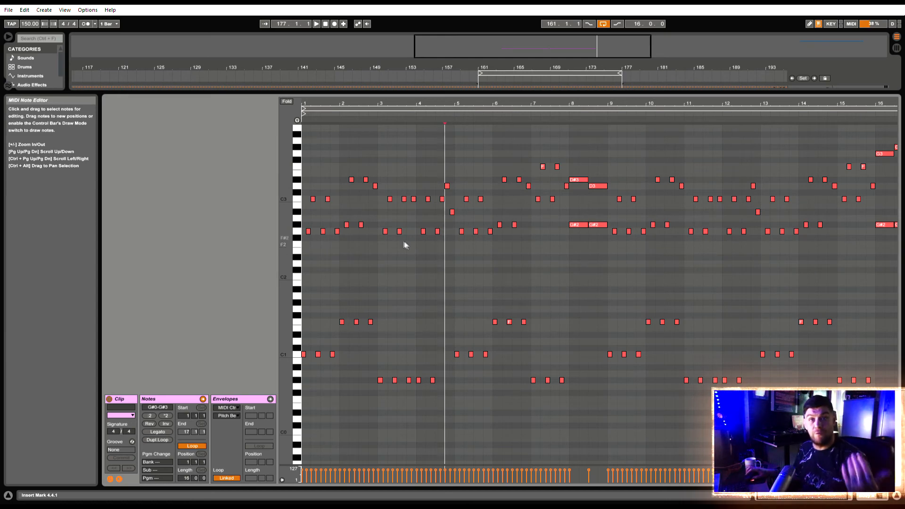
{"action": "left_click_drag", "start_coordinate": [317, 104], "coordinate": [320, 137]}
{"action": "key", "text": "space"}
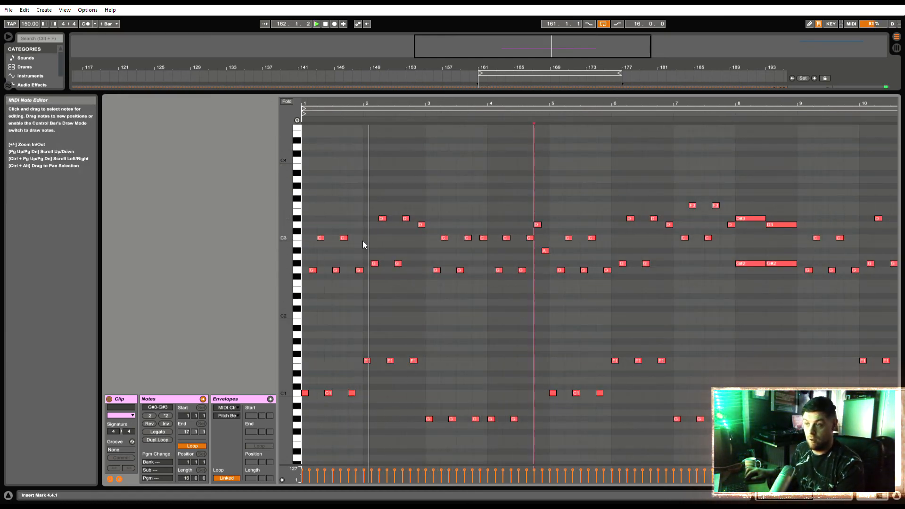
{"action": "left_click_drag", "start_coordinate": [360, 234], "coordinate": [320, 217]}
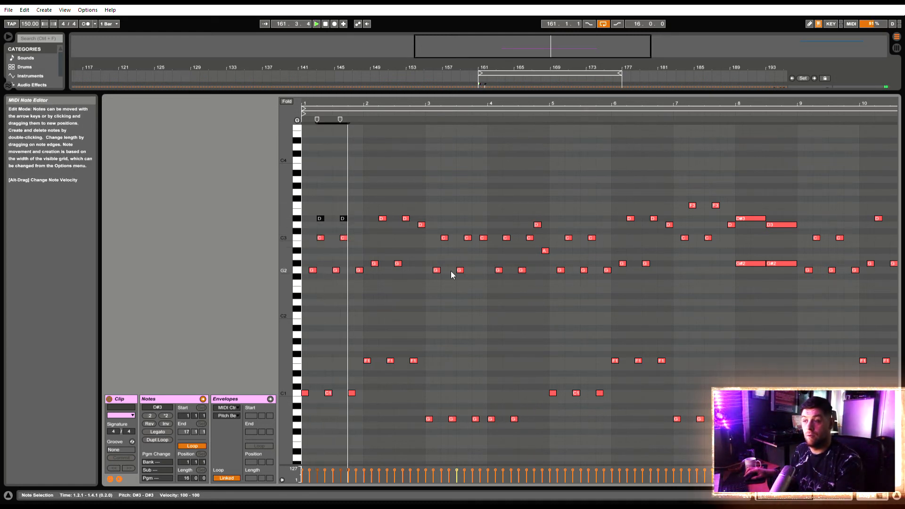
{"action": "double_click", "coordinate": [360, 244]}
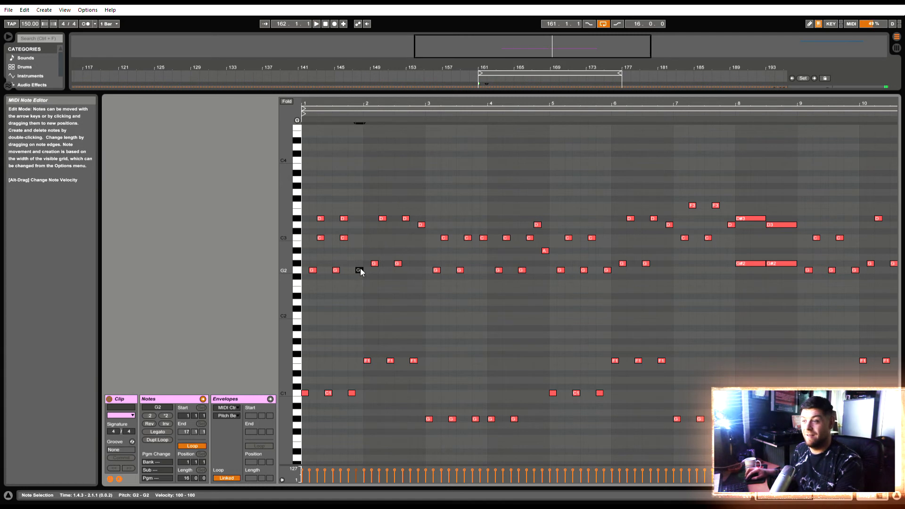
{"action": "left_click_drag", "start_coordinate": [362, 245], "coordinate": [360, 240]}
{"action": "key", "text": "space"}
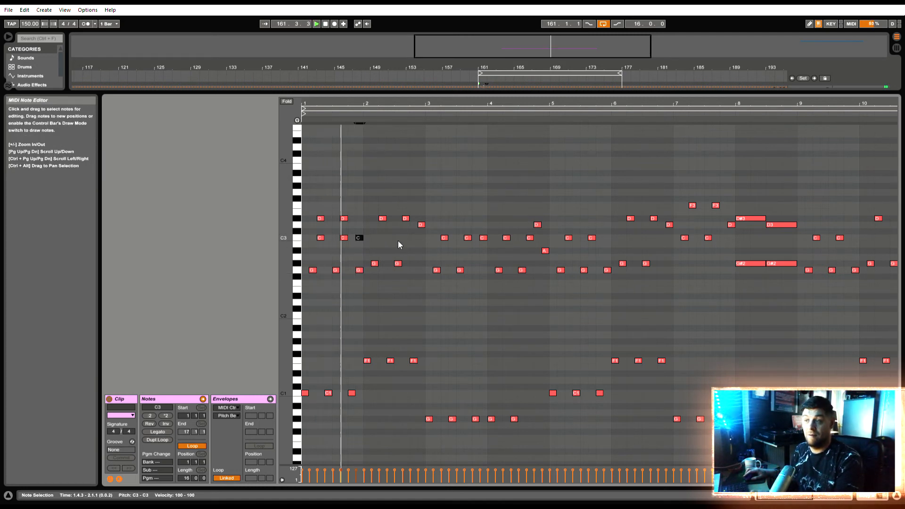
Add harmony in bar 2 by copying the two D#3 notes up to G3 and the D3 at 2.4.3 up to F3
{"action": "left_click_drag", "start_coordinate": [409, 229], "coordinate": [383, 193]}
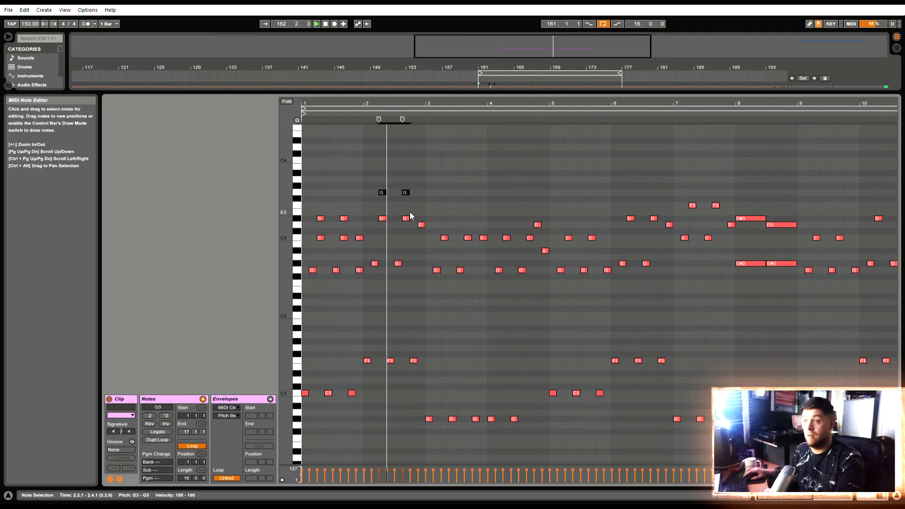
{"action": "left_click", "coordinate": [421, 225]}
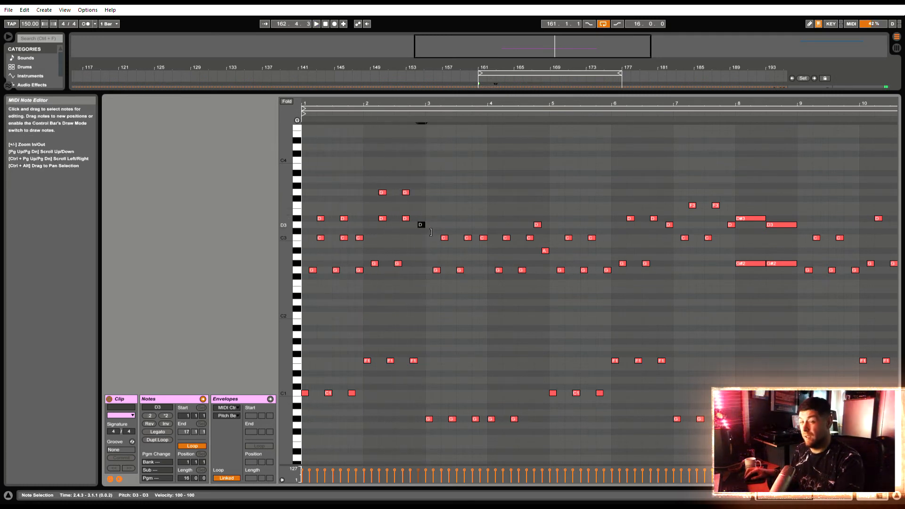
{"action": "left_click_drag", "start_coordinate": [425, 224], "coordinate": [425, 206]}
{"action": "key", "text": "space"}
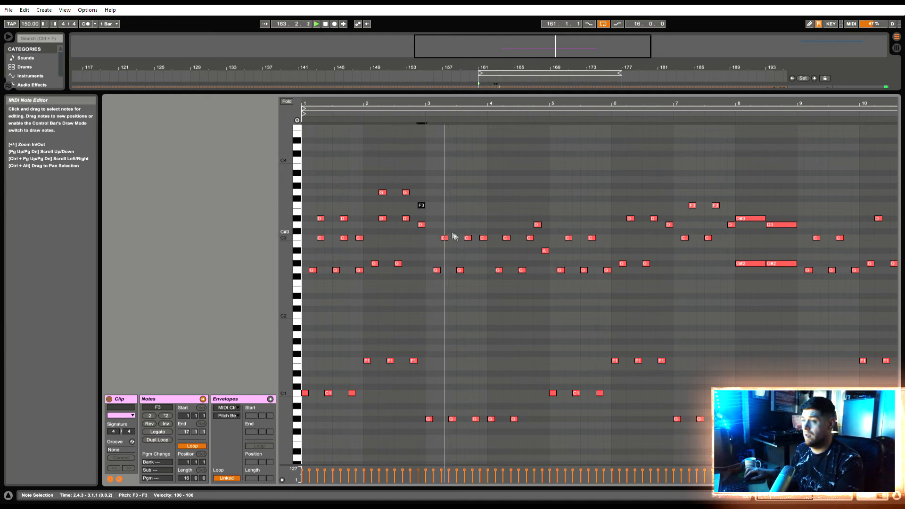
Copy the three C3 notes in bar 3 and the C3 at 4.2.1 up to D#3
{"action": "left_click_drag", "start_coordinate": [494, 252], "coordinate": [445, 220]}
{"action": "left_click", "coordinate": [507, 238]}
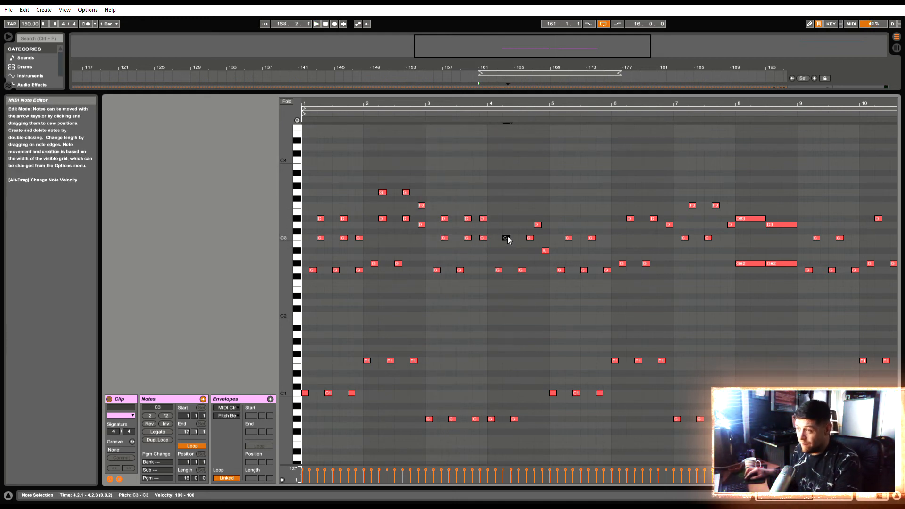
{"action": "left_click_drag", "start_coordinate": [508, 238], "coordinate": [542, 194]}
Harmonise the end of bar 4 with copies of its last three upper notes at F3, G3 and G#3, and audition them
{"action": "left_click", "coordinate": [530, 238]}
{"action": "left_click", "coordinate": [540, 225]}
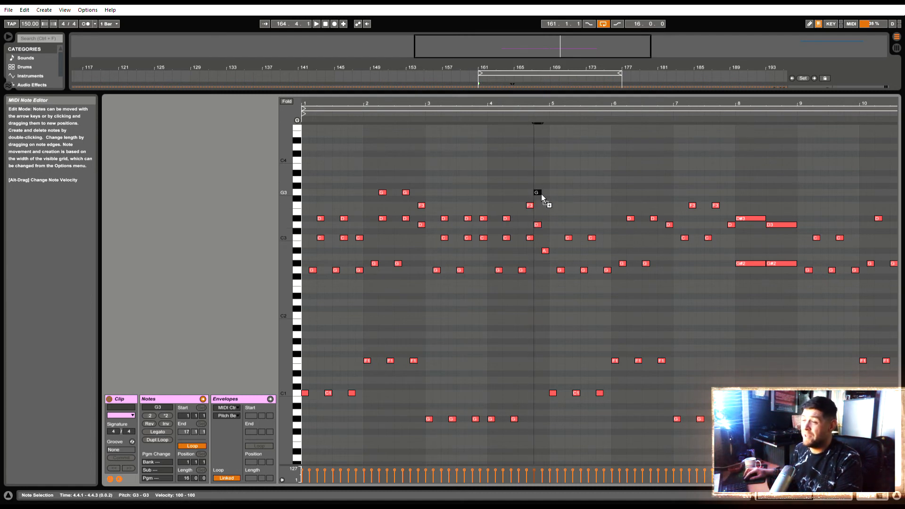
{"action": "left_click", "coordinate": [545, 251]}
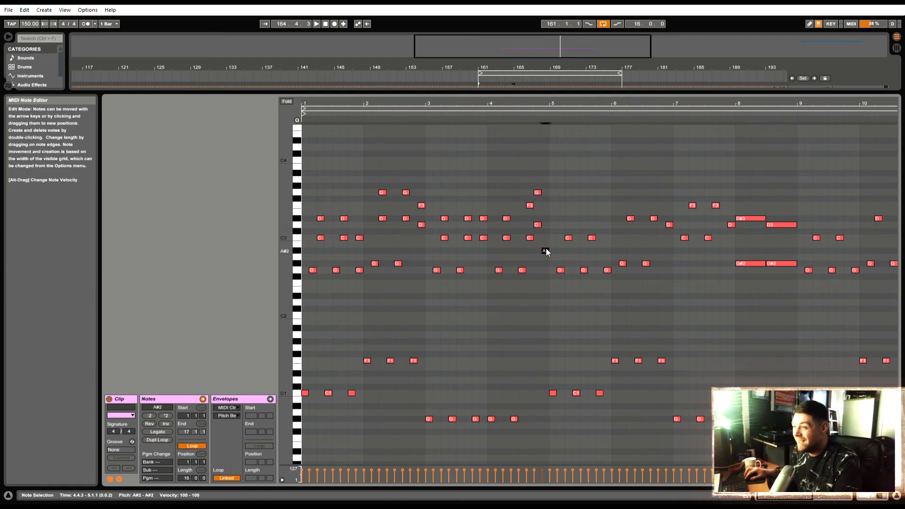
{"action": "left_click_drag", "start_coordinate": [549, 252], "coordinate": [546, 188]}
{"action": "key", "text": "space"}
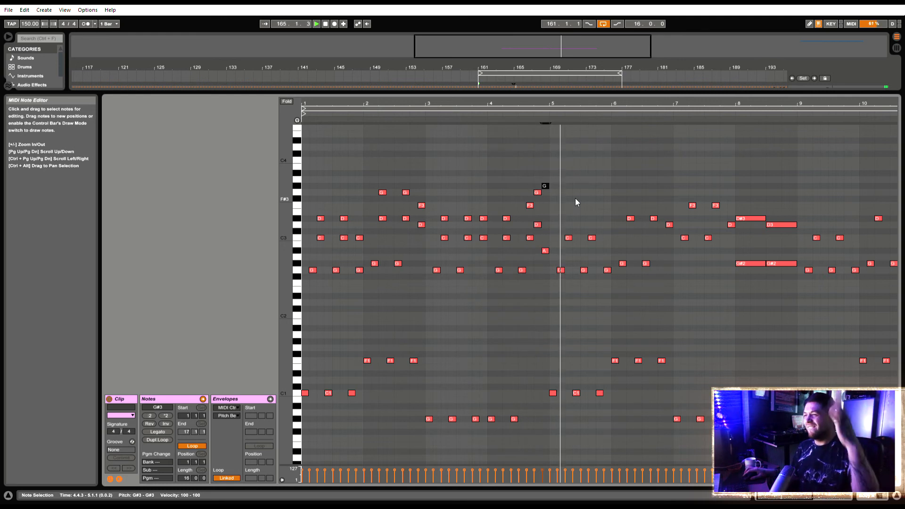
{"action": "key", "text": "space"}
Copy the two C3 notes in bar 5 up to D#3 and the two D#3 notes in bar 6 up to G3
{"action": "left_click_drag", "start_coordinate": [611, 247], "coordinate": [573, 221]}
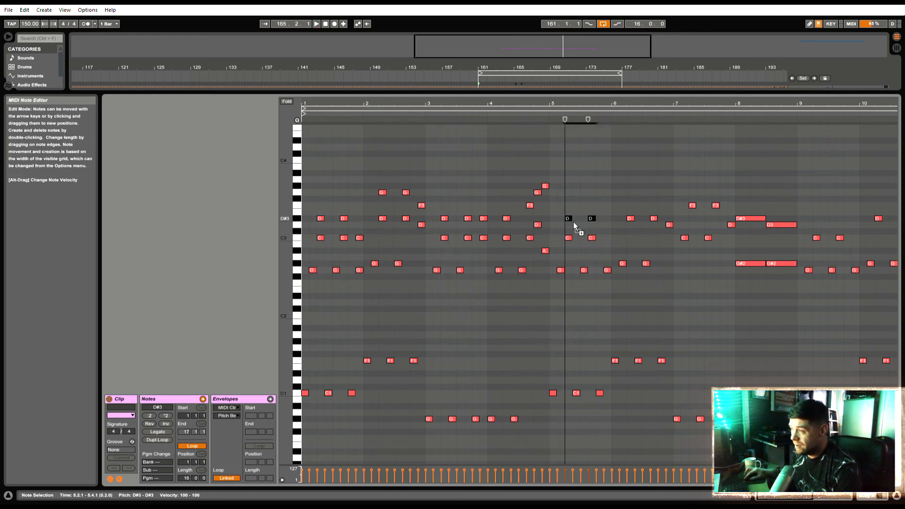
{"action": "left_click_drag", "start_coordinate": [660, 232], "coordinate": [633, 195]}
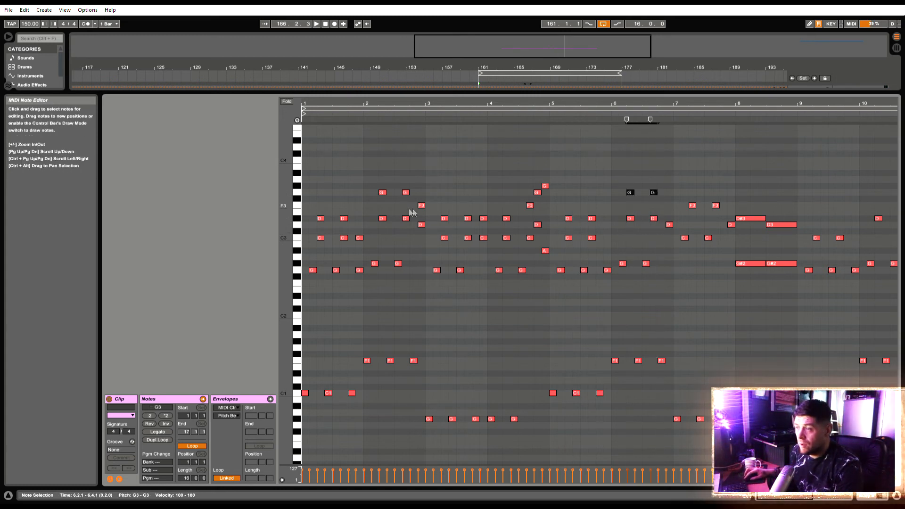
Add a D3 above the G2 at 5.4.3, raise the C3 at 1.4.3 to D3, and play the clip
{"action": "double_click", "coordinate": [607, 232]}
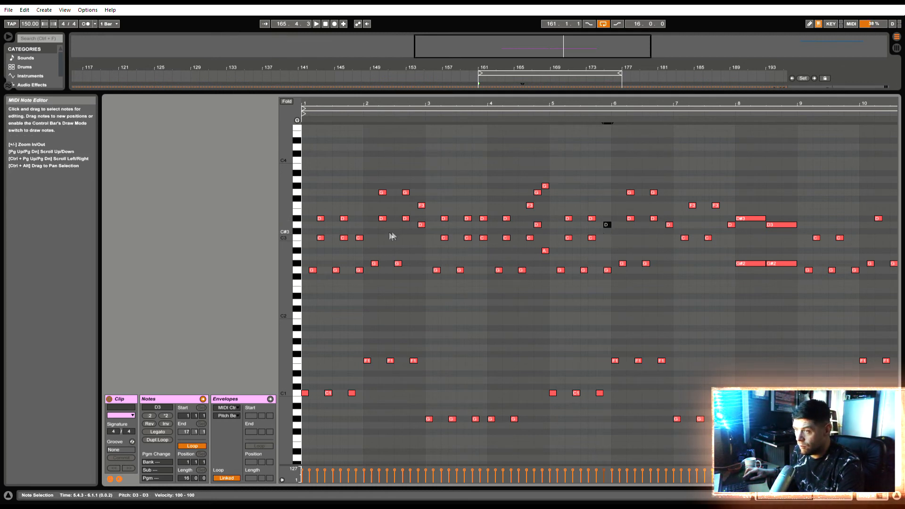
{"action": "left_click_drag", "start_coordinate": [361, 239], "coordinate": [366, 227]}
{"action": "key", "text": "space"}
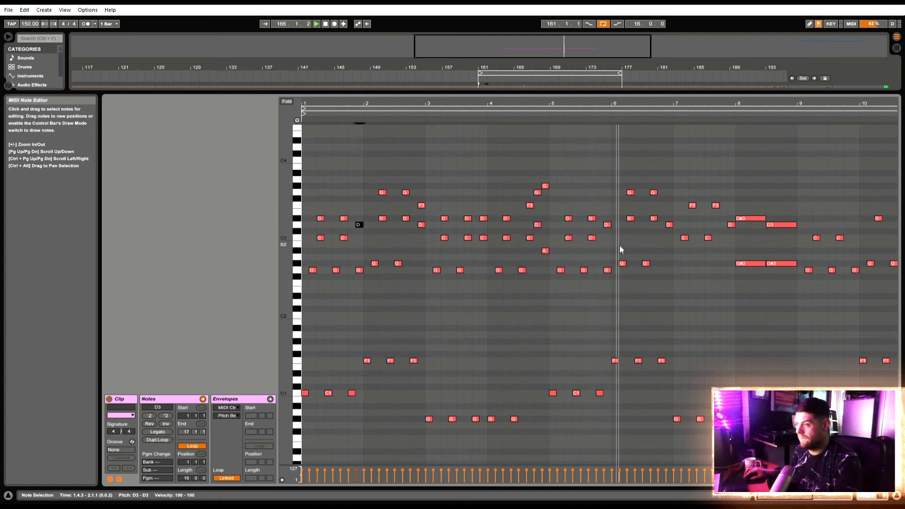
Copy the D3 at 6.4.3 up to G#3 and the two F3 notes in bar 7 up to A#3, and audition the passage
{"action": "left_click", "coordinate": [669, 224]}
{"action": "left_click_drag", "start_coordinate": [670, 225], "coordinate": [671, 187]}
{"action": "left_click", "coordinate": [692, 206]}
{"action": "left_click", "coordinate": [716, 206], "text": "shift"}
{"action": "left_click_drag", "start_coordinate": [692, 205], "coordinate": [695, 174]}
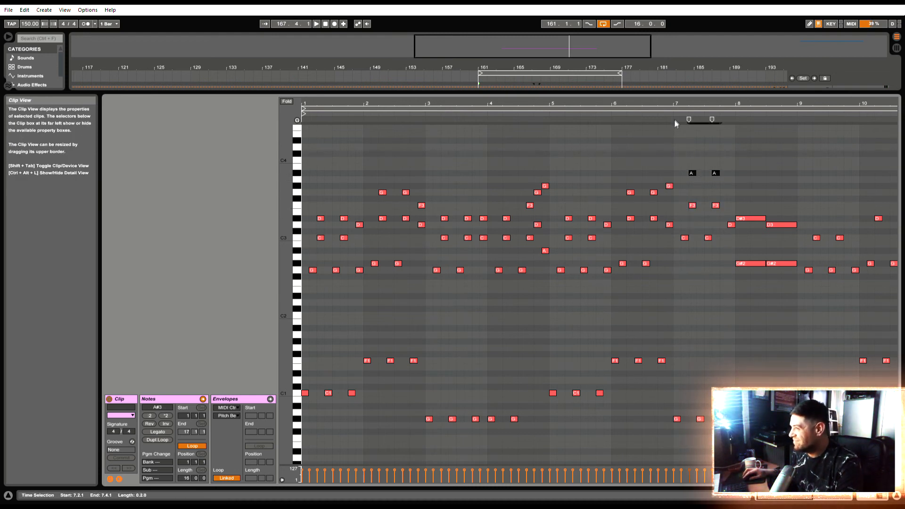
{"action": "left_click", "coordinate": [660, 117]}
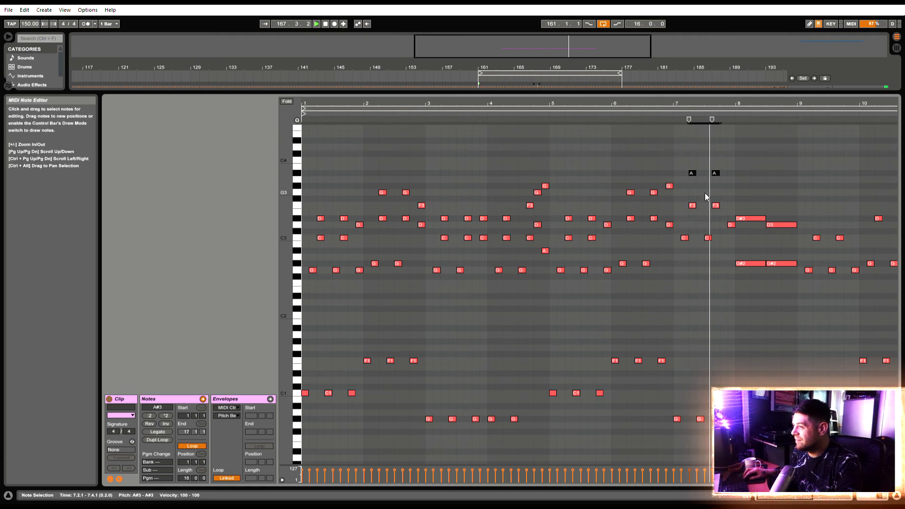
{"action": "key", "text": "space"}
Copy the D3 at 7.4.3 up to G3, and add G#3 and G3 on top of the two bar 8 chords
{"action": "left_click_drag", "start_coordinate": [731, 225], "coordinate": [732, 193]}
{"action": "left_click", "coordinate": [778, 225]}
{"action": "left_click_drag", "start_coordinate": [780, 226], "coordinate": [780, 193]}
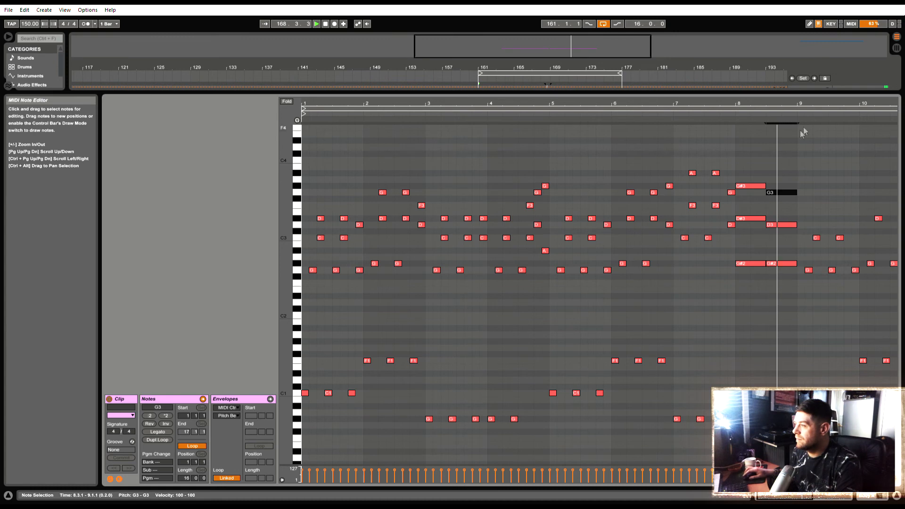
{"action": "key", "text": "space"}
Copy the upper notes of bars 1 to 7, without the bass notes, to start in bar 9 at the same pitches
{"action": "left_click_drag", "start_coordinate": [875, 106], "coordinate": [614, 109]}
{"action": "mouse_move", "coordinate": [562, 308]}
{"action": "left_mouse_down"}
{"action": "mouse_move", "coordinate": [495, 265]}
{"action": "mouse_move", "coordinate": [131, 113]}
{"action": "left_mouse_up"}
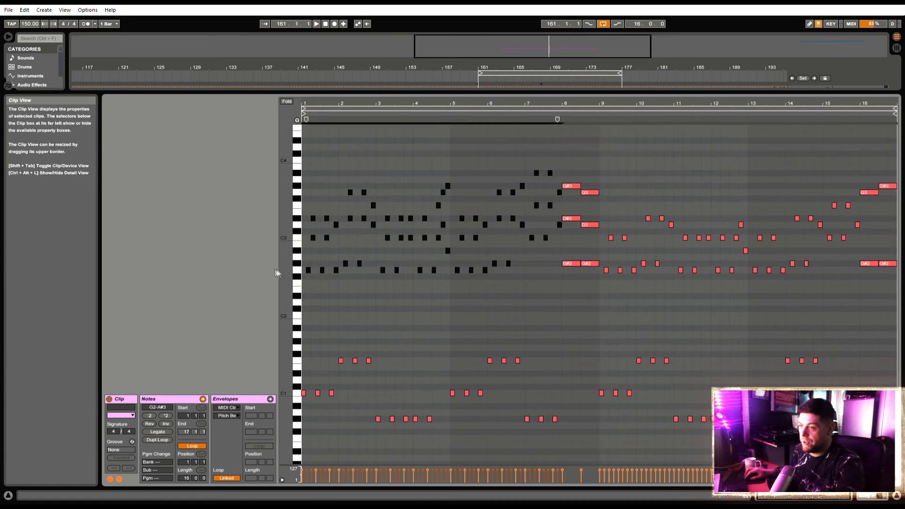
{"action": "left_click_drag", "start_coordinate": [309, 271], "coordinate": [606, 273]}
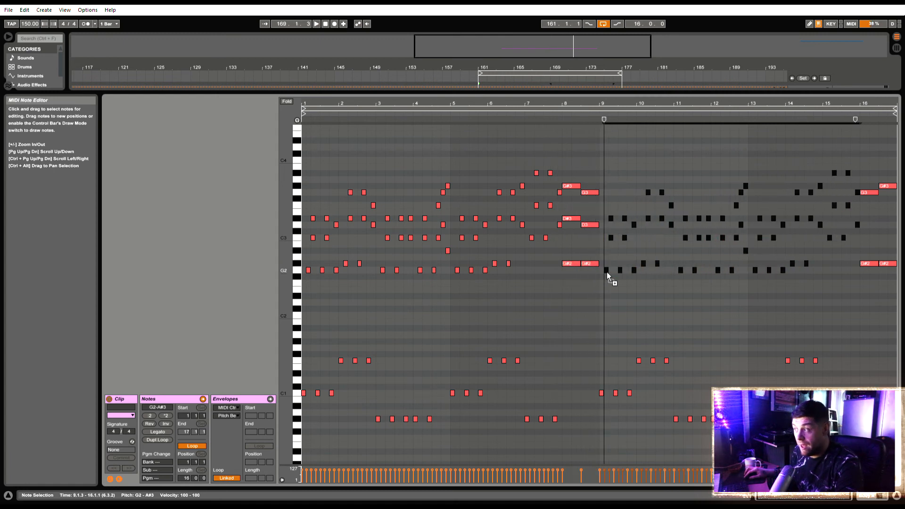
Add C4 and D4 on top of the two closing chords in bar 16, and audition the result
{"action": "left_click", "coordinate": [872, 193]}
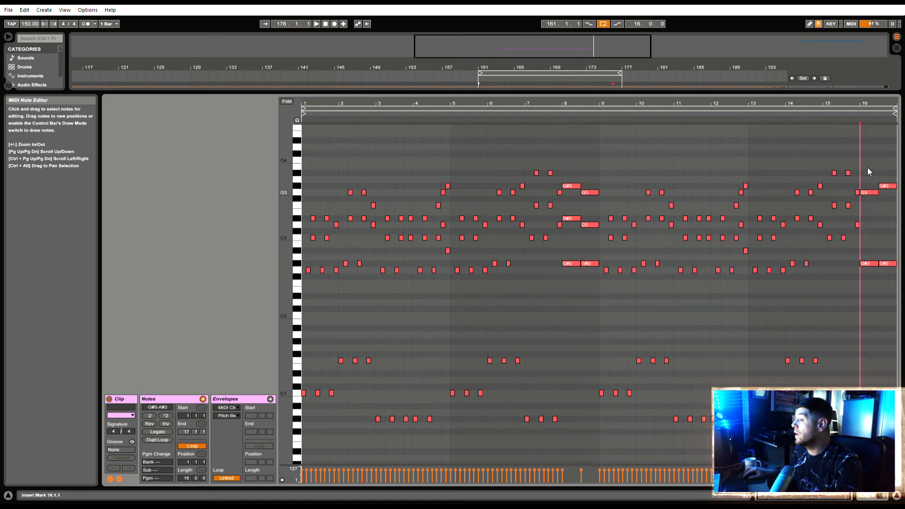
{"action": "left_click_drag", "start_coordinate": [866, 191], "coordinate": [886, 149]}
{"action": "left_click", "coordinate": [885, 187]}
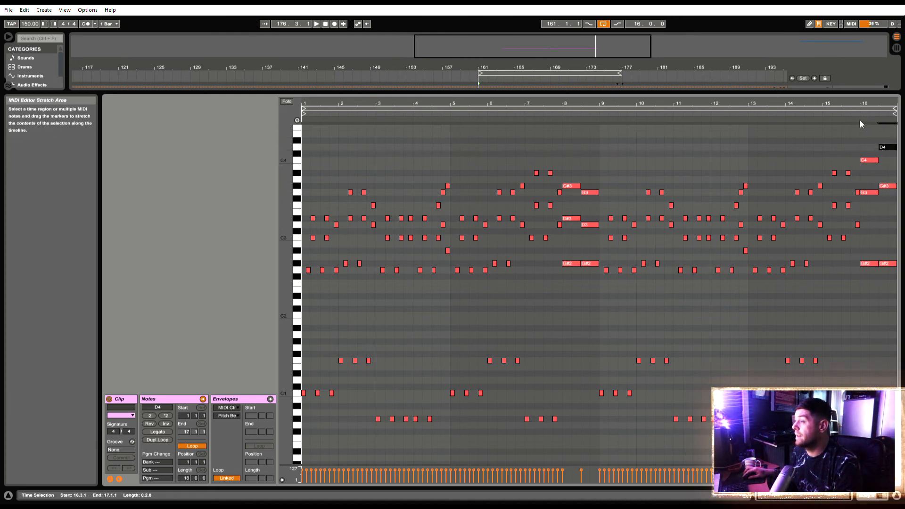
{"action": "left_click", "coordinate": [857, 118]}
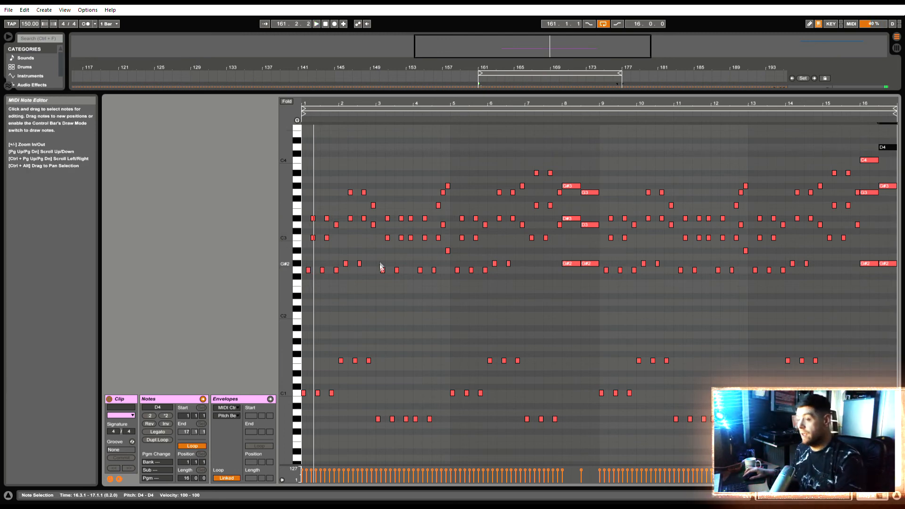
{"action": "left_click", "coordinate": [308, 323]}
Return to the arrangement and audition the two Body A clips in sequence from bar 145
{"action": "left_click", "coordinate": [872, 496]}
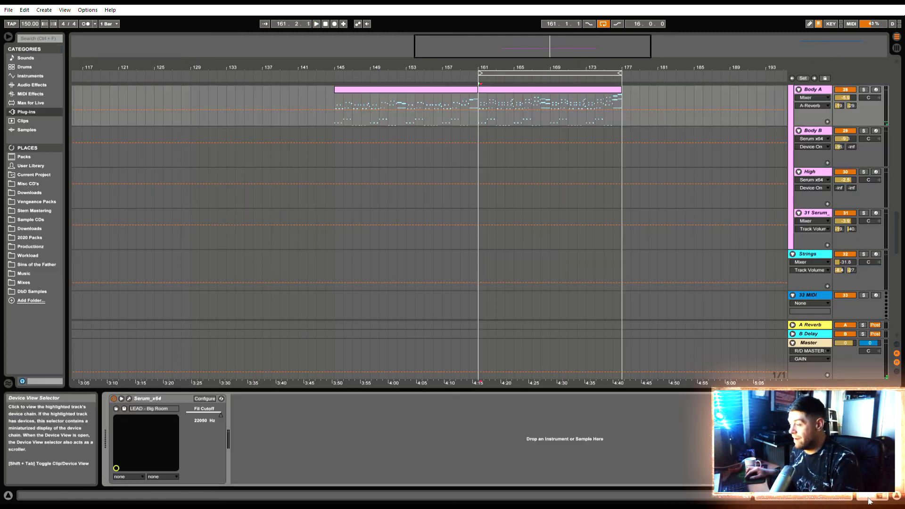
{"action": "left_click", "coordinate": [445, 90]}
{"action": "left_click_drag", "start_coordinate": [335, 124], "coordinate": [632, 121]}
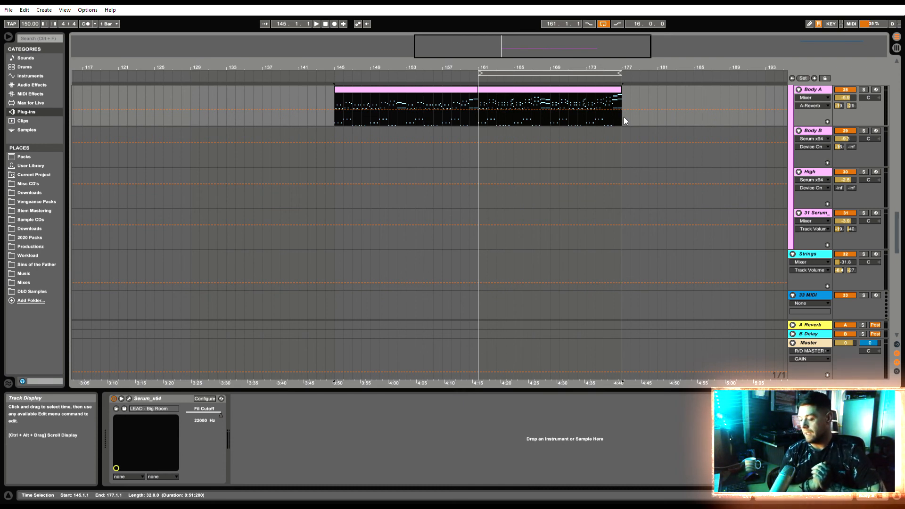
{"action": "left_click", "coordinate": [447, 90]}
{"action": "key", "text": "space"}
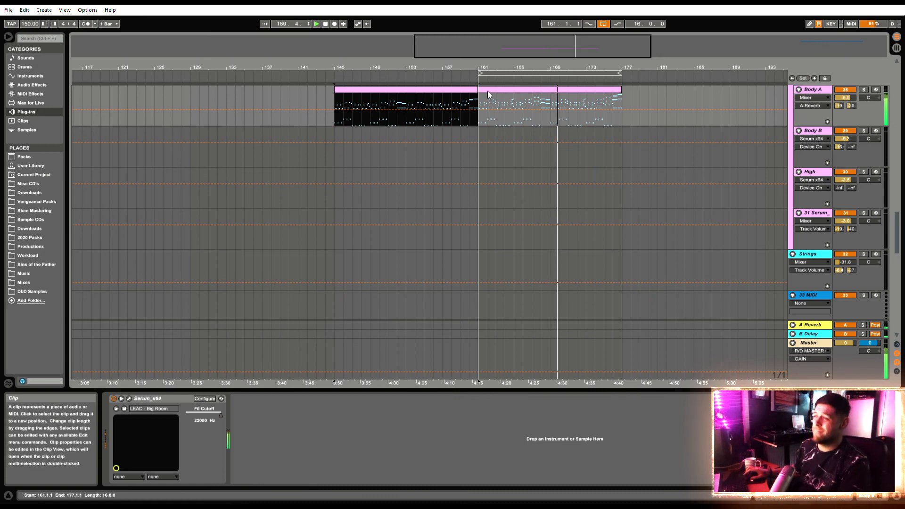
{"action": "key", "text": "space"}
Copy the harmonised Body A clip at bar 161 to the Body B, High and 31 Serum tracks at the same position
{"action": "left_click", "coordinate": [507, 89]}
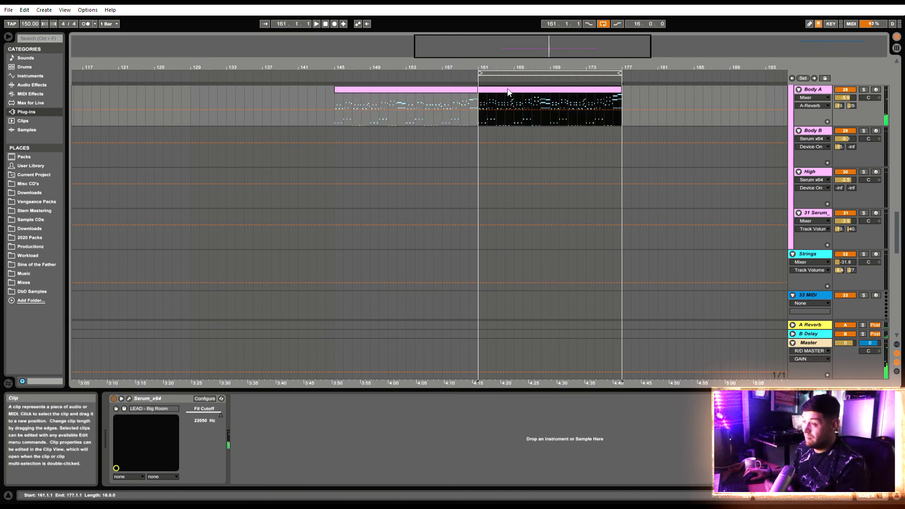
{"action": "left_click_drag", "start_coordinate": [508, 93], "coordinate": [504, 135]}
{"action": "left_click_drag", "start_coordinate": [514, 193], "coordinate": [509, 218]}
Play the layered leads from bar 161, solo the High track briefly, and stop playback
{"action": "key", "text": "space"}
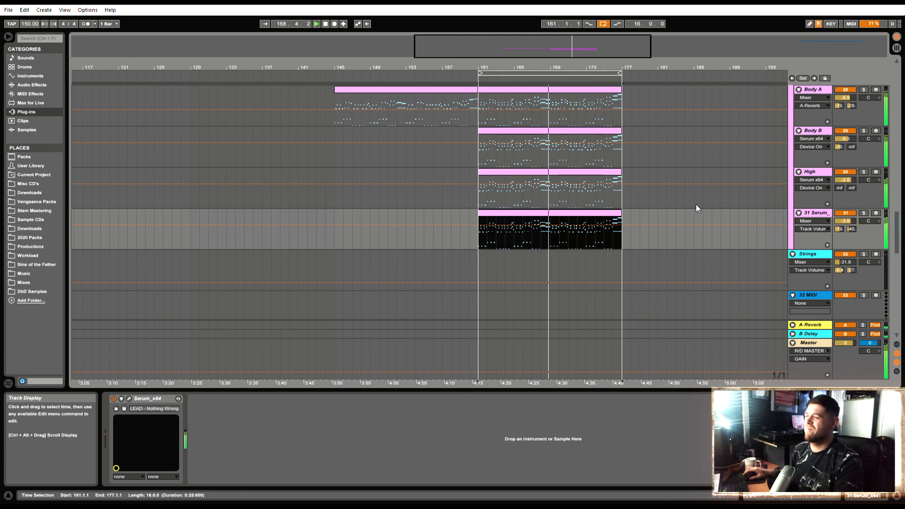
{"action": "scroll", "coordinate": [603, 156], "scroll_direction": "up", "scroll_amount": 6}
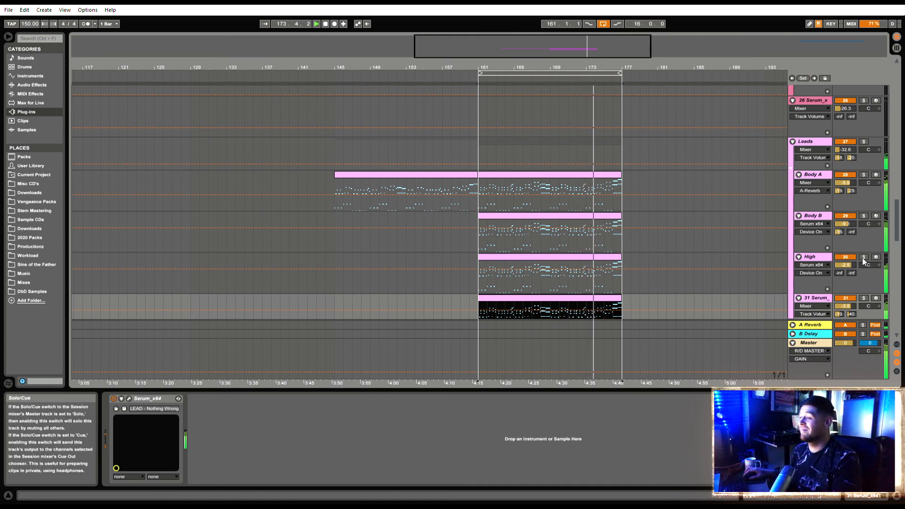
{"action": "left_click", "coordinate": [810, 257]}
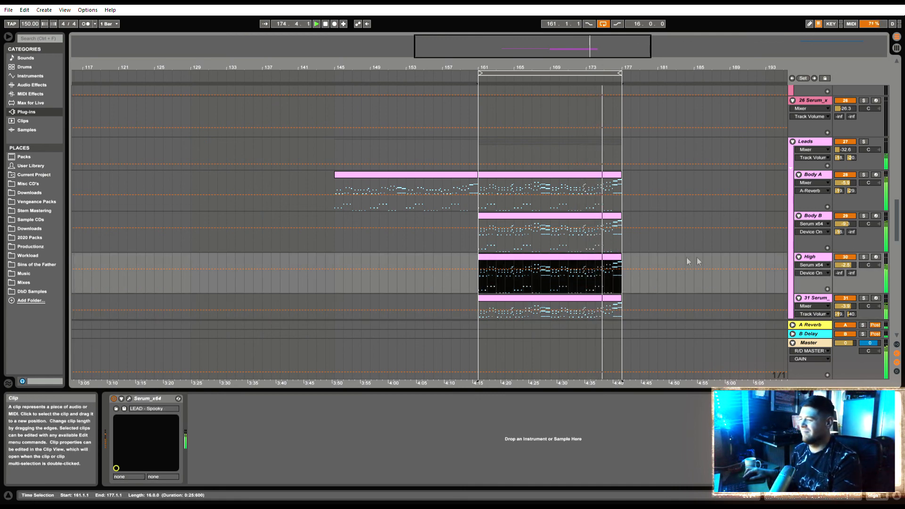
{"action": "left_click", "coordinate": [865, 257]}
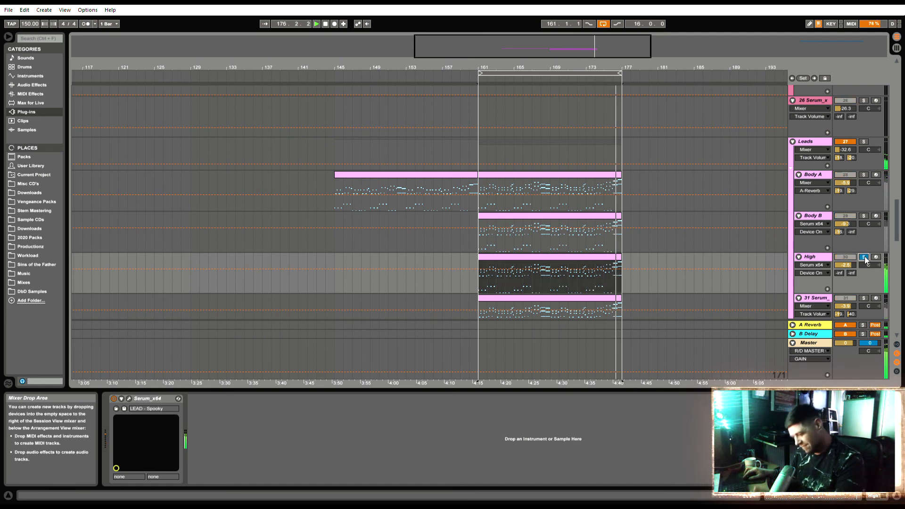
{"action": "left_click", "coordinate": [865, 257]}
{"action": "key", "text": "space"}
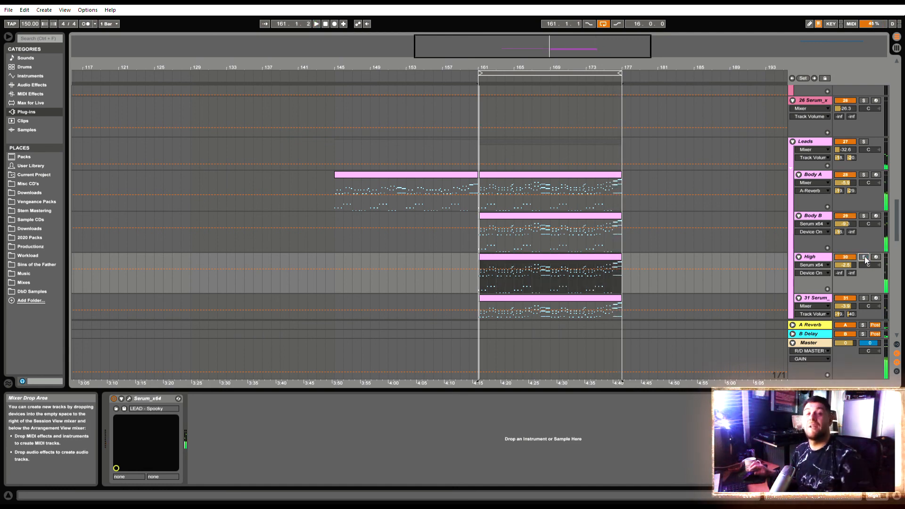